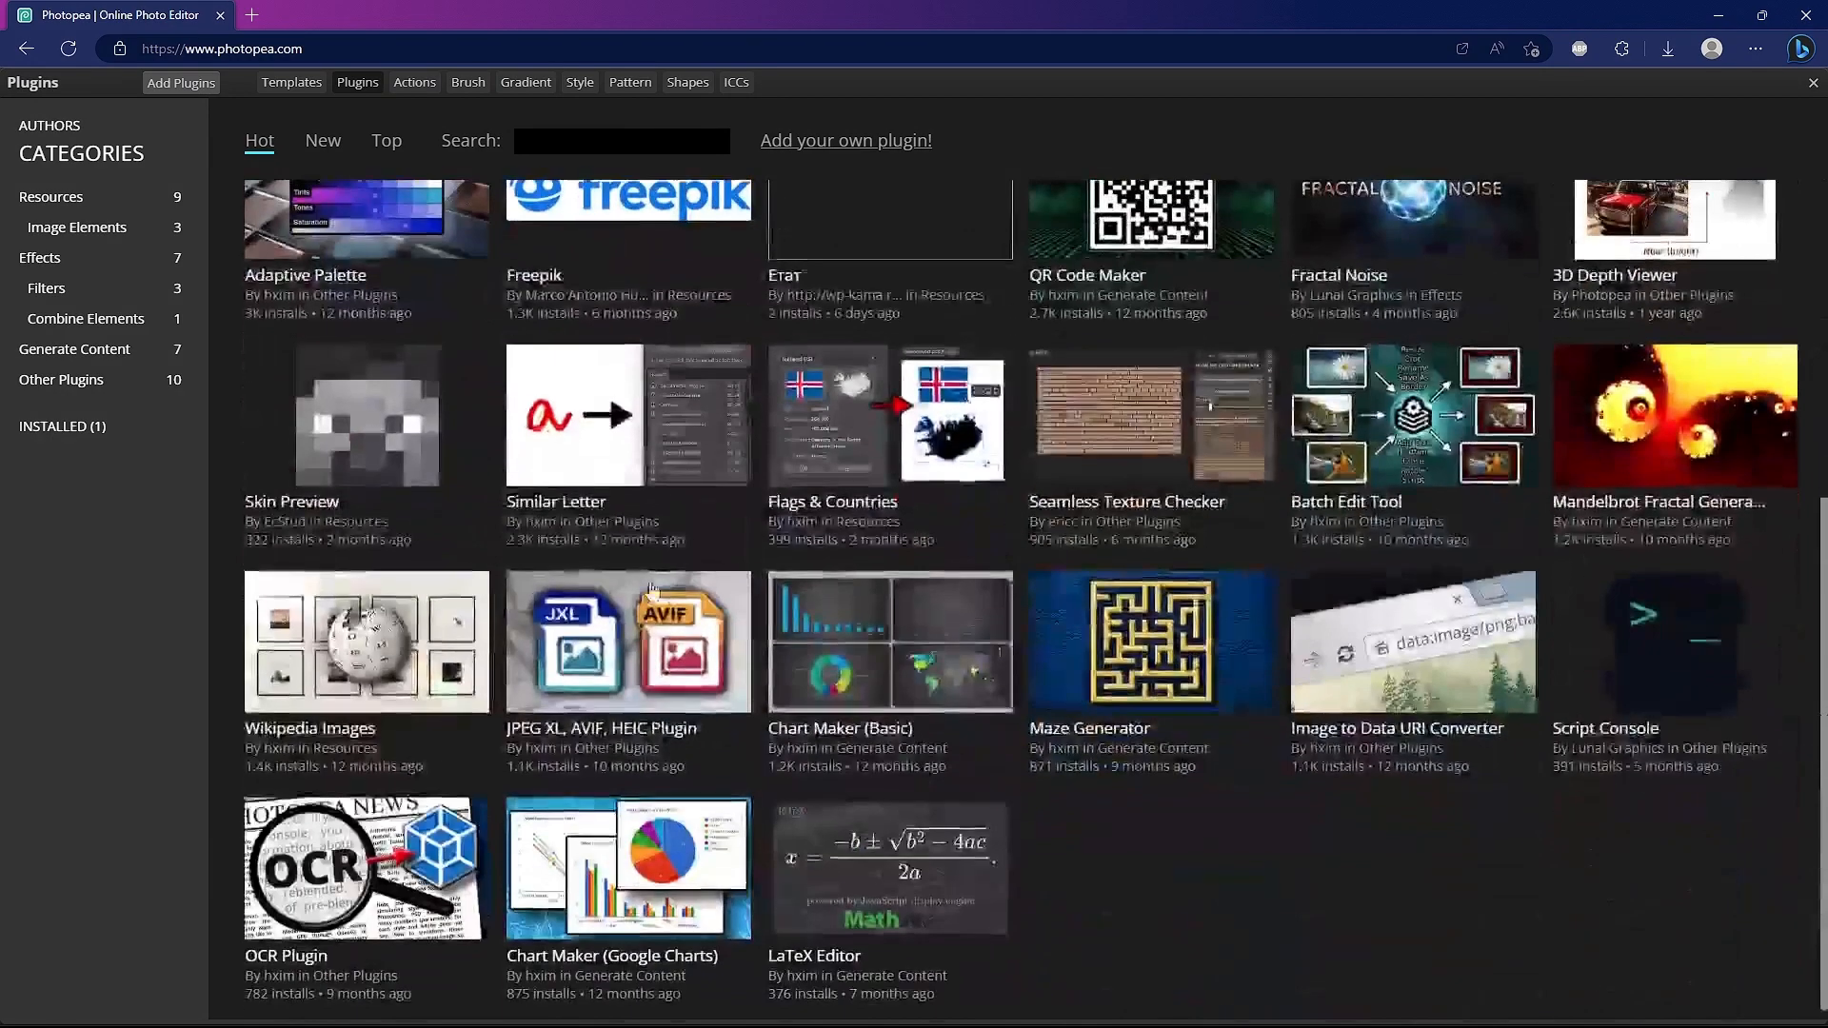
Step: Uninstall and reinstall the Color Theater plugin from its details page, and close the plugin gallery
scroll(492, 552, up, 5)
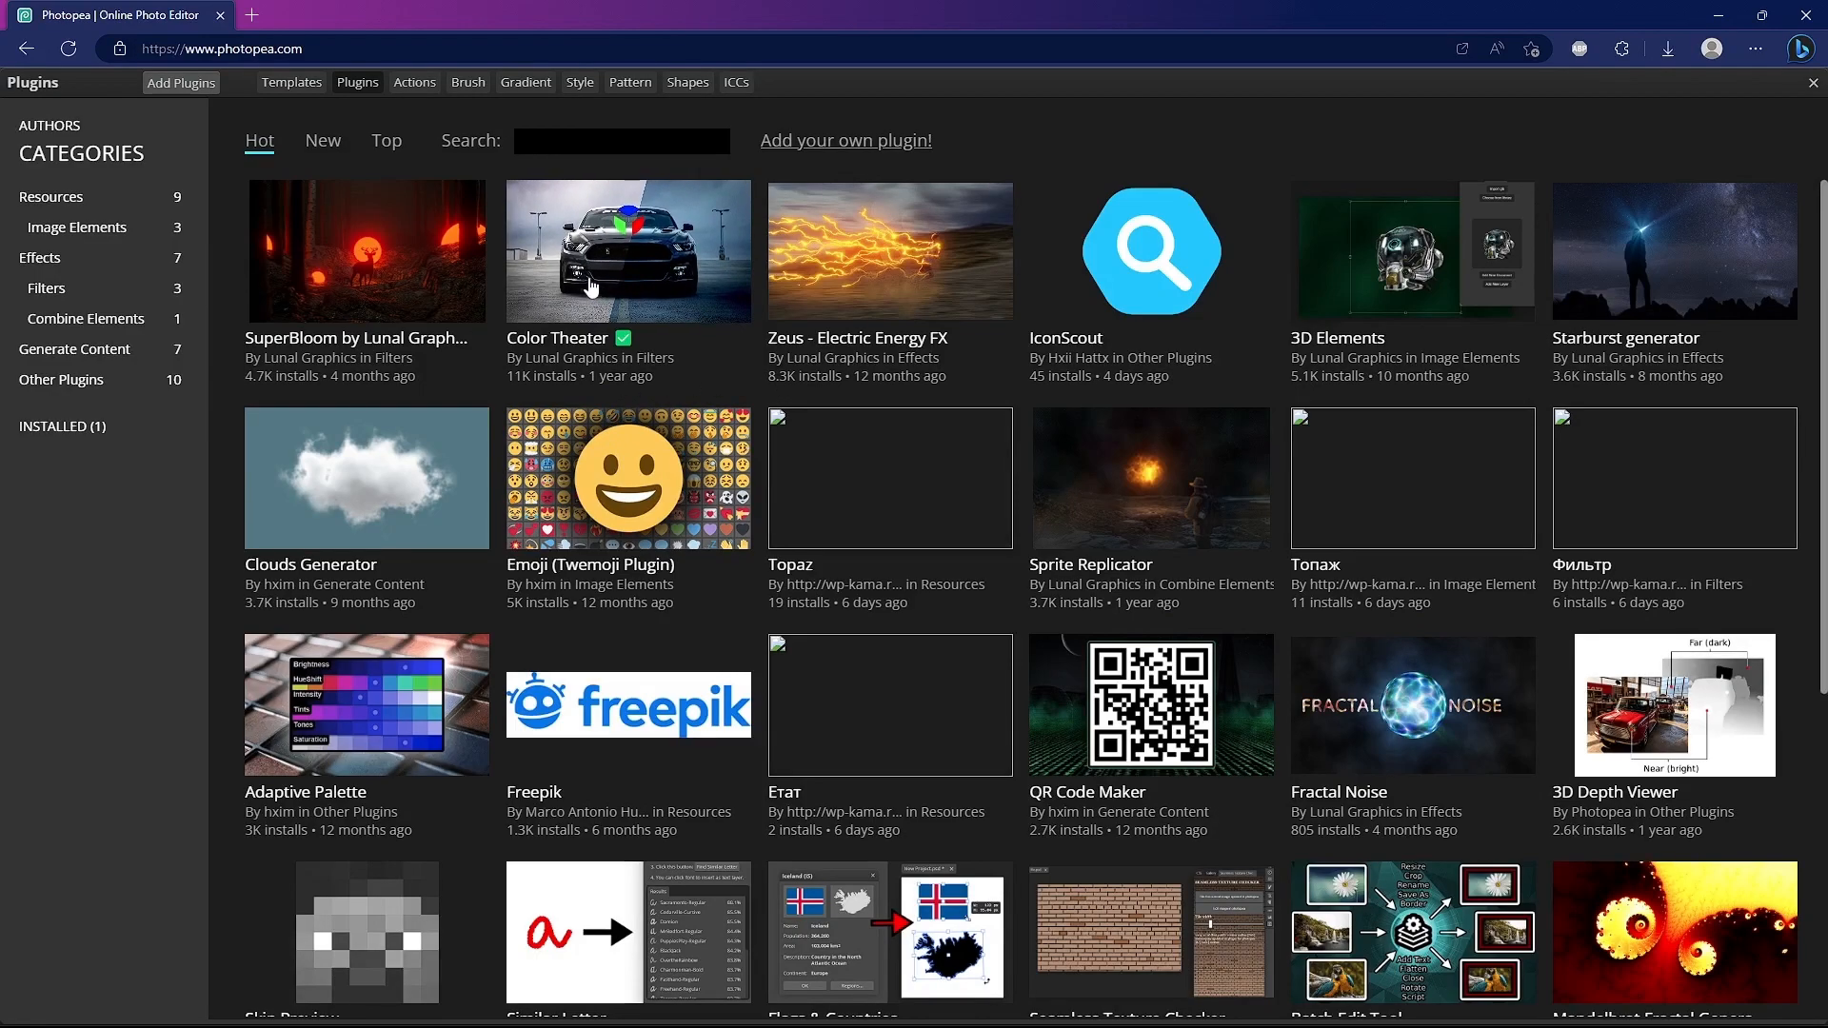
click(645, 278)
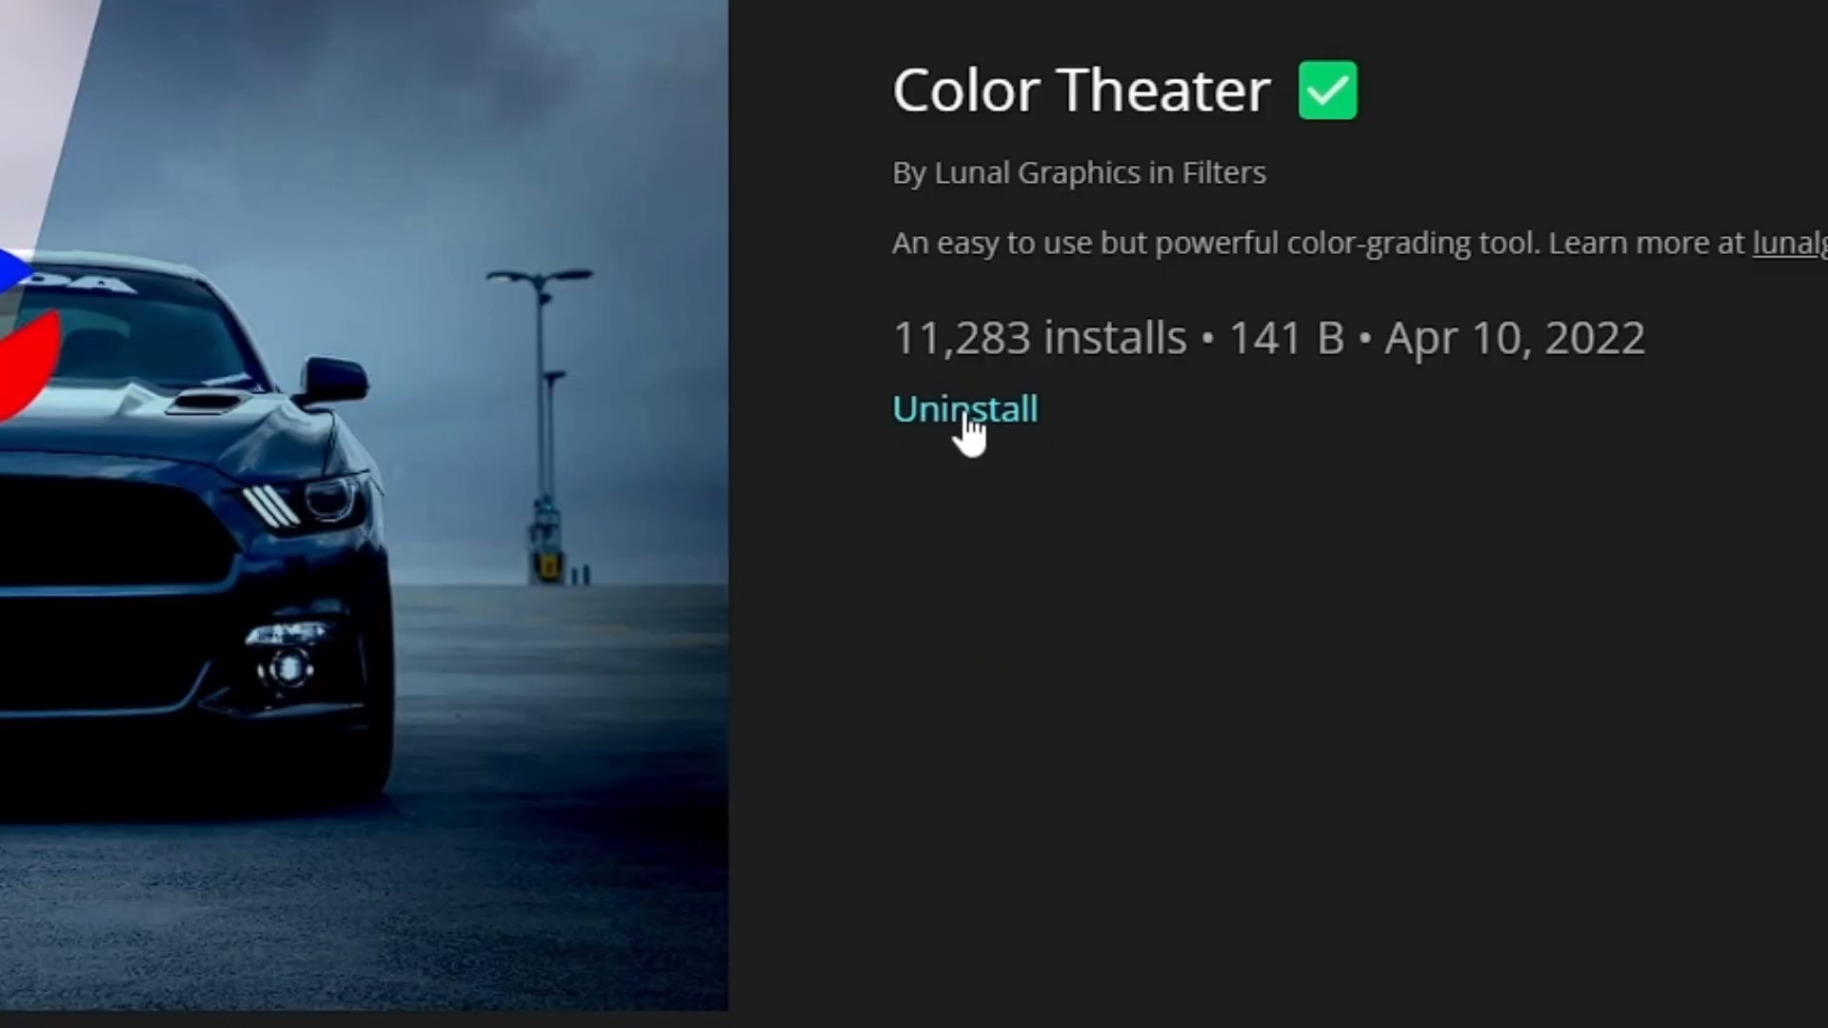
click(1068, 365)
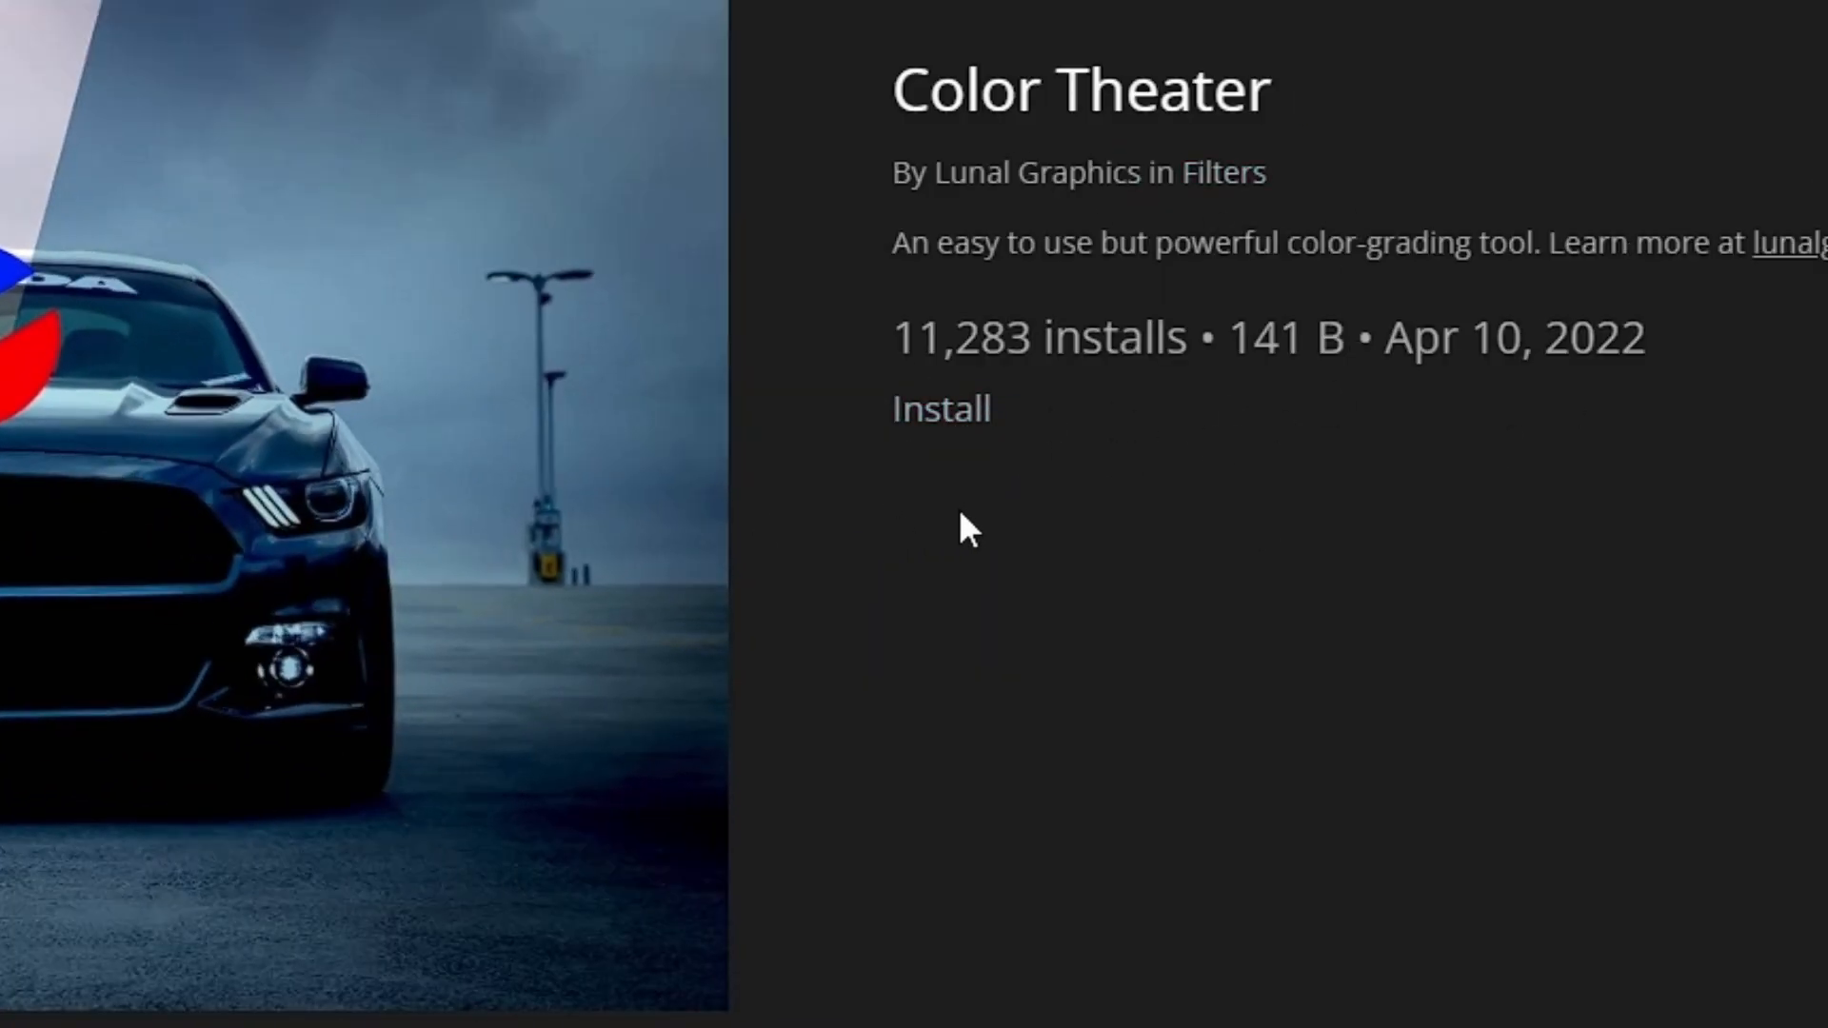
click(952, 426)
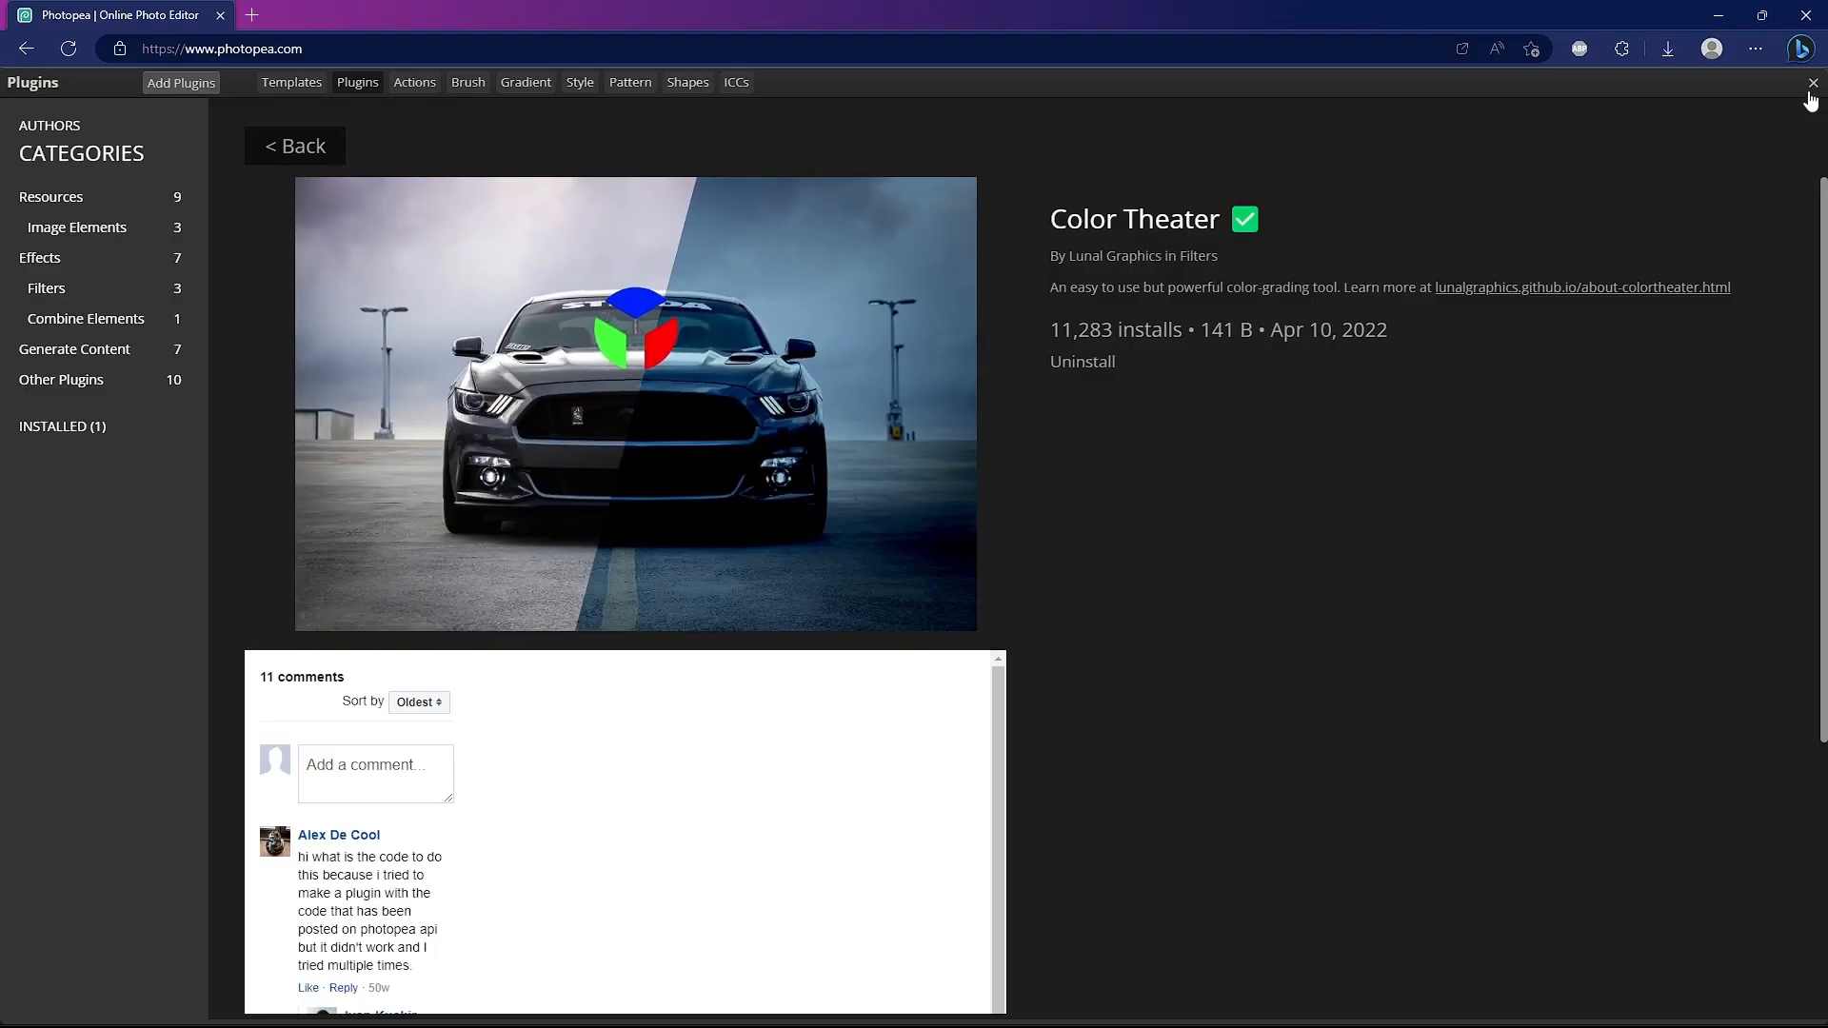
click(1812, 85)
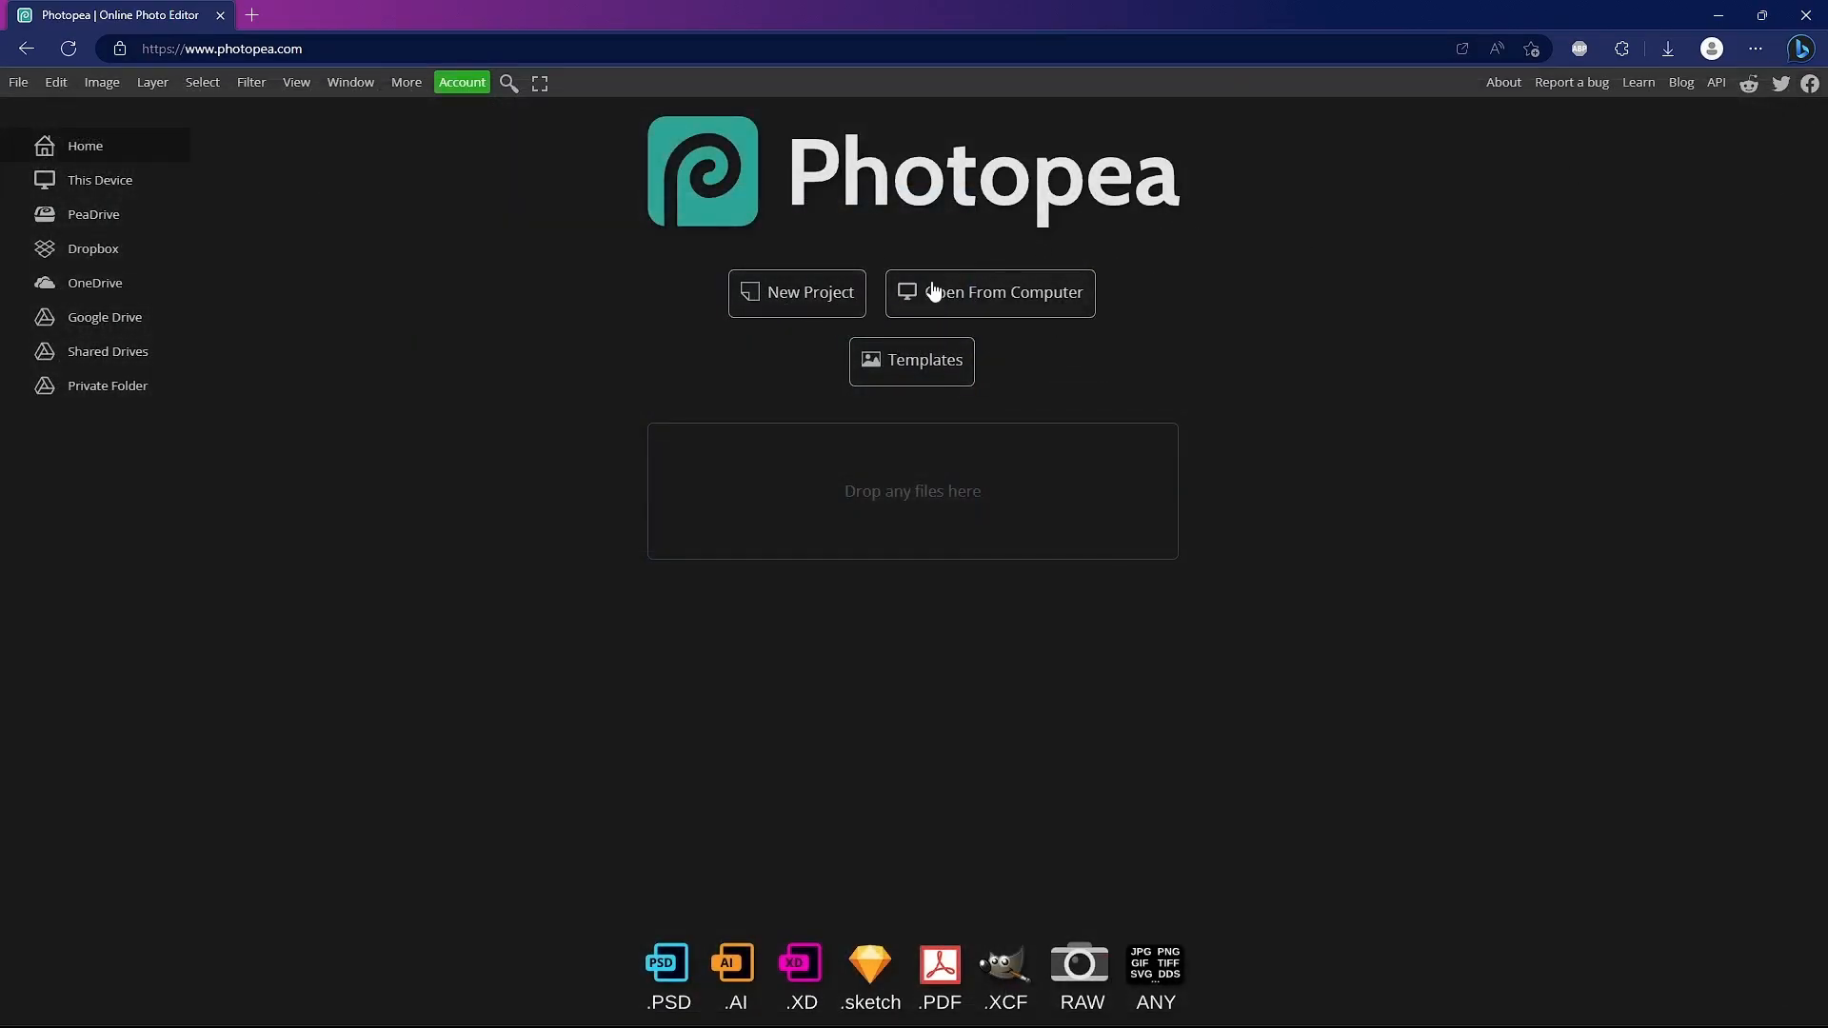
Step: Open the car photo 6-scaled-1.psd from the computer and display the Color Theater plugin
click(1024, 287)
double_click(324, 393)
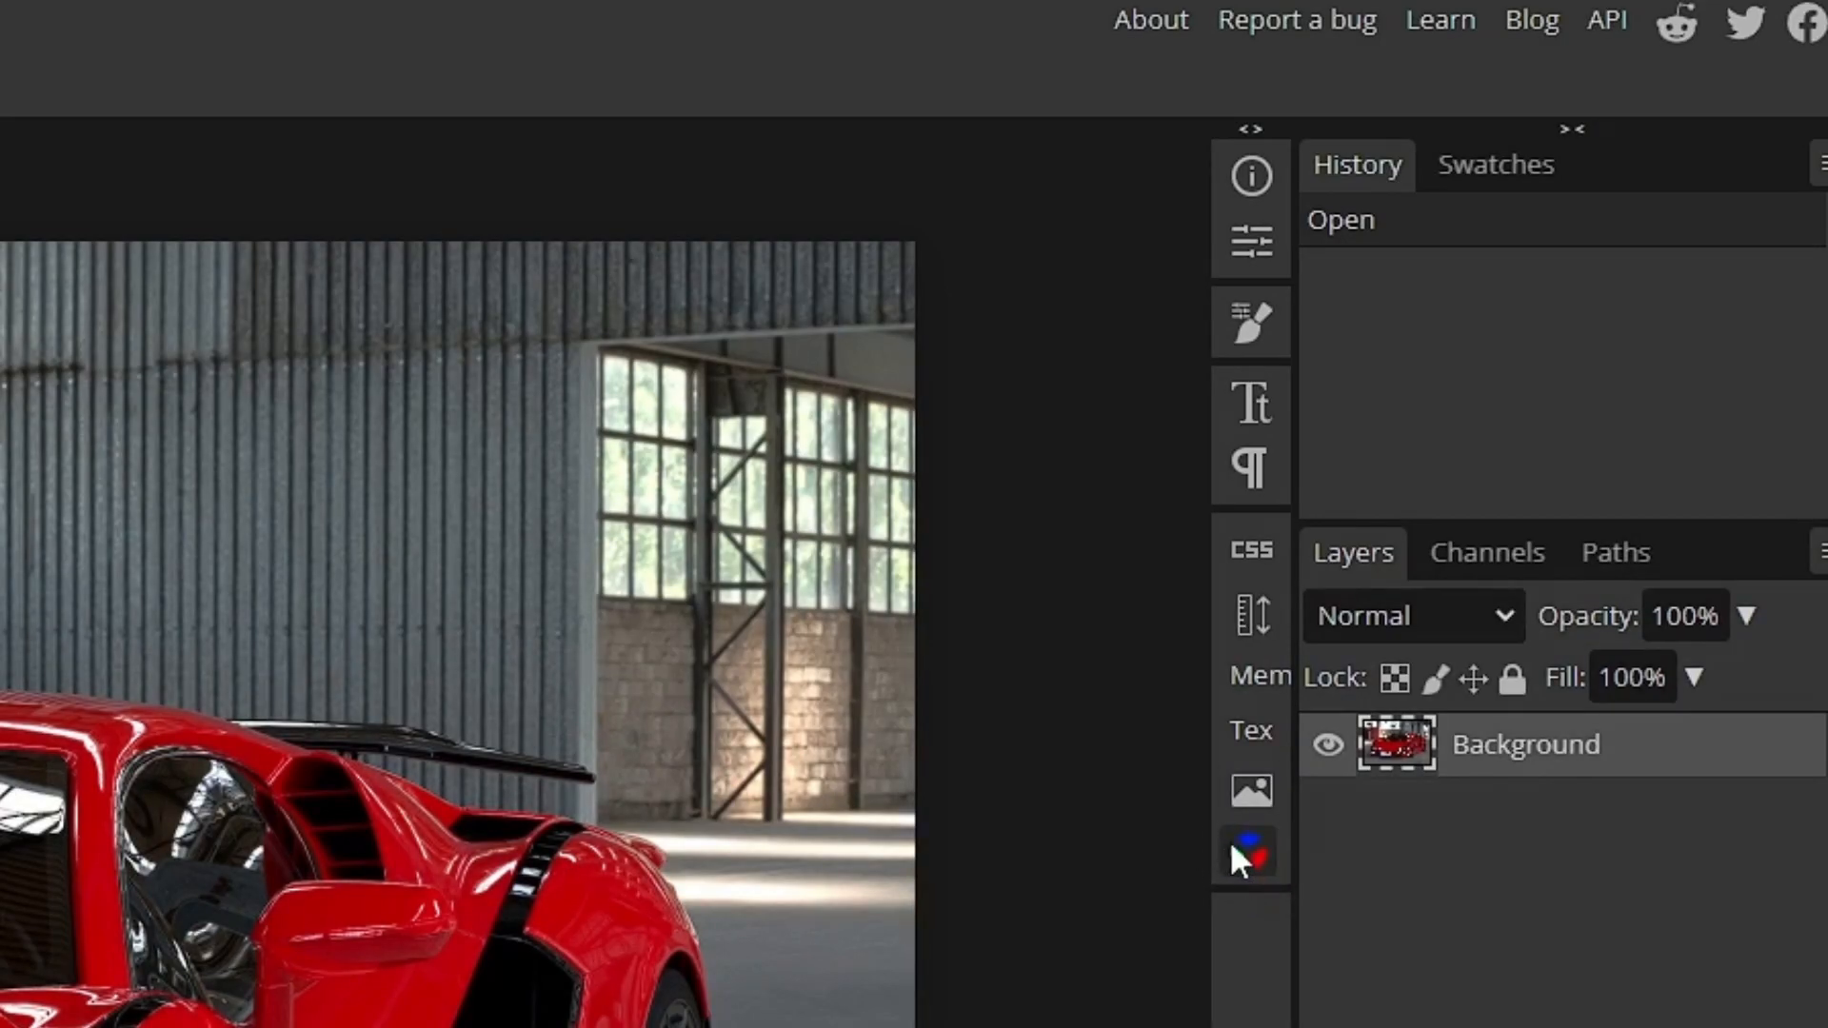
click(1233, 846)
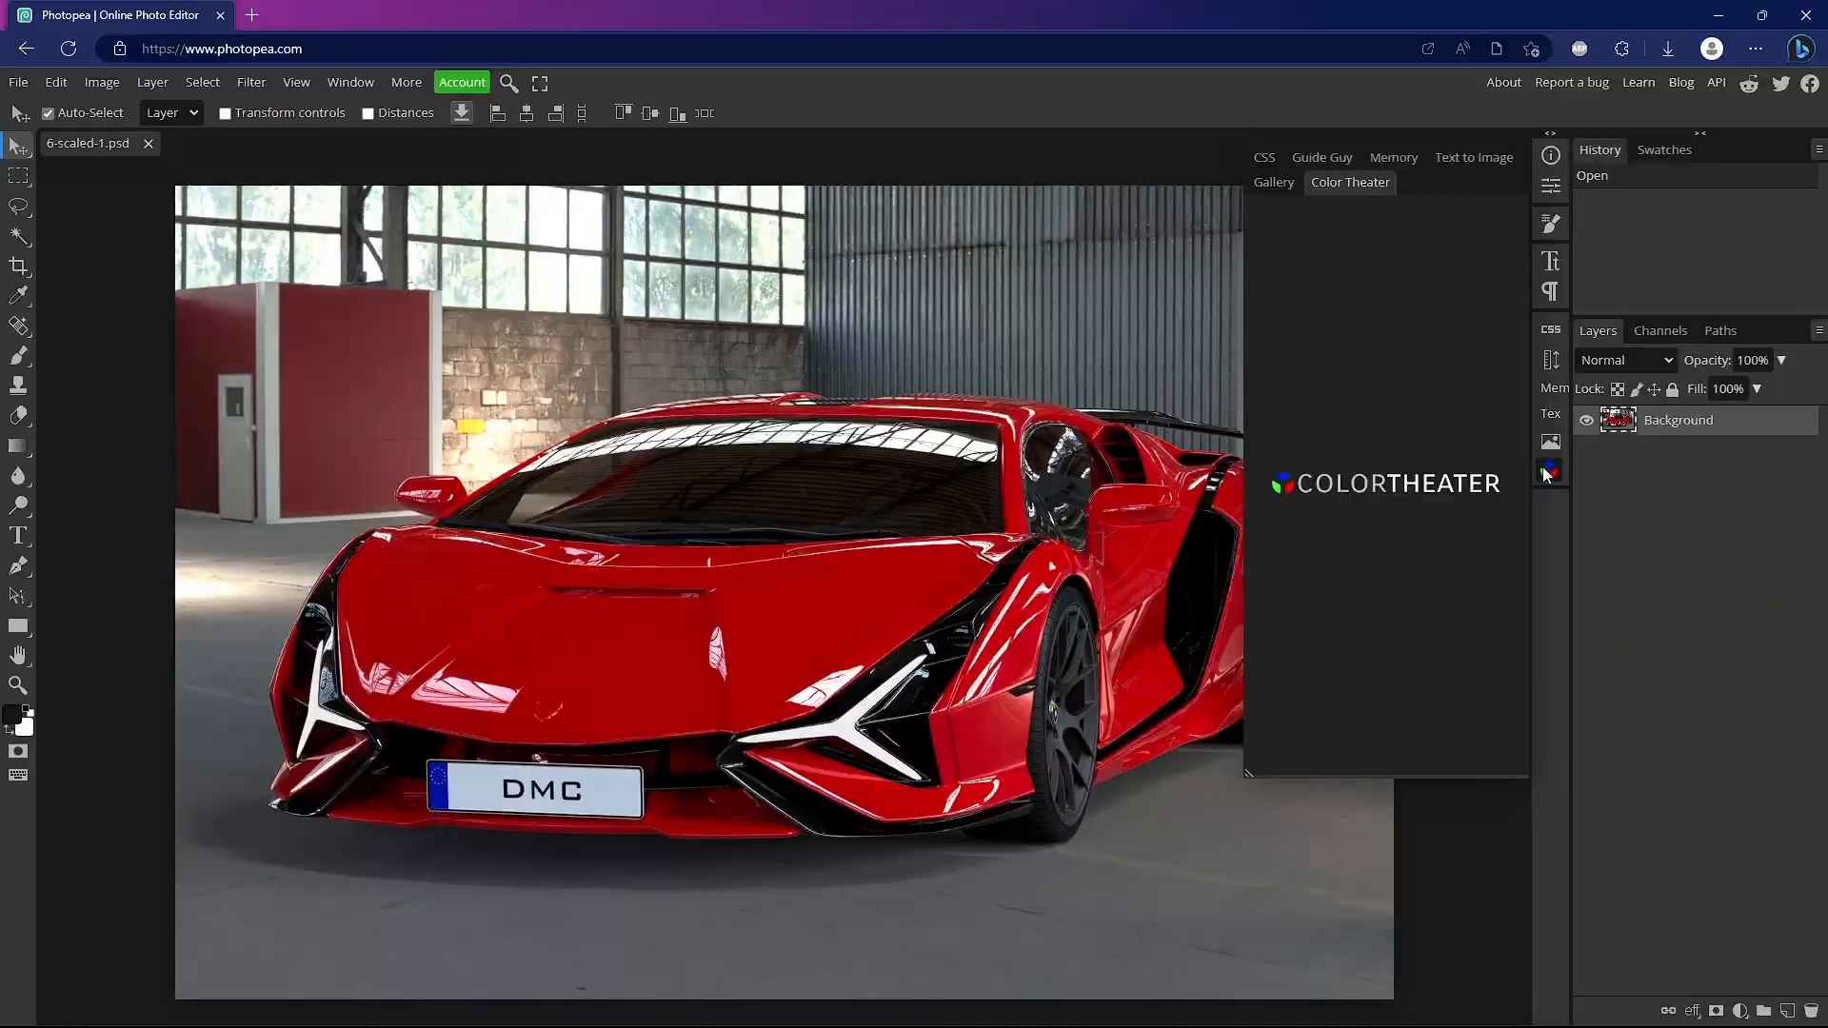
click(1344, 158)
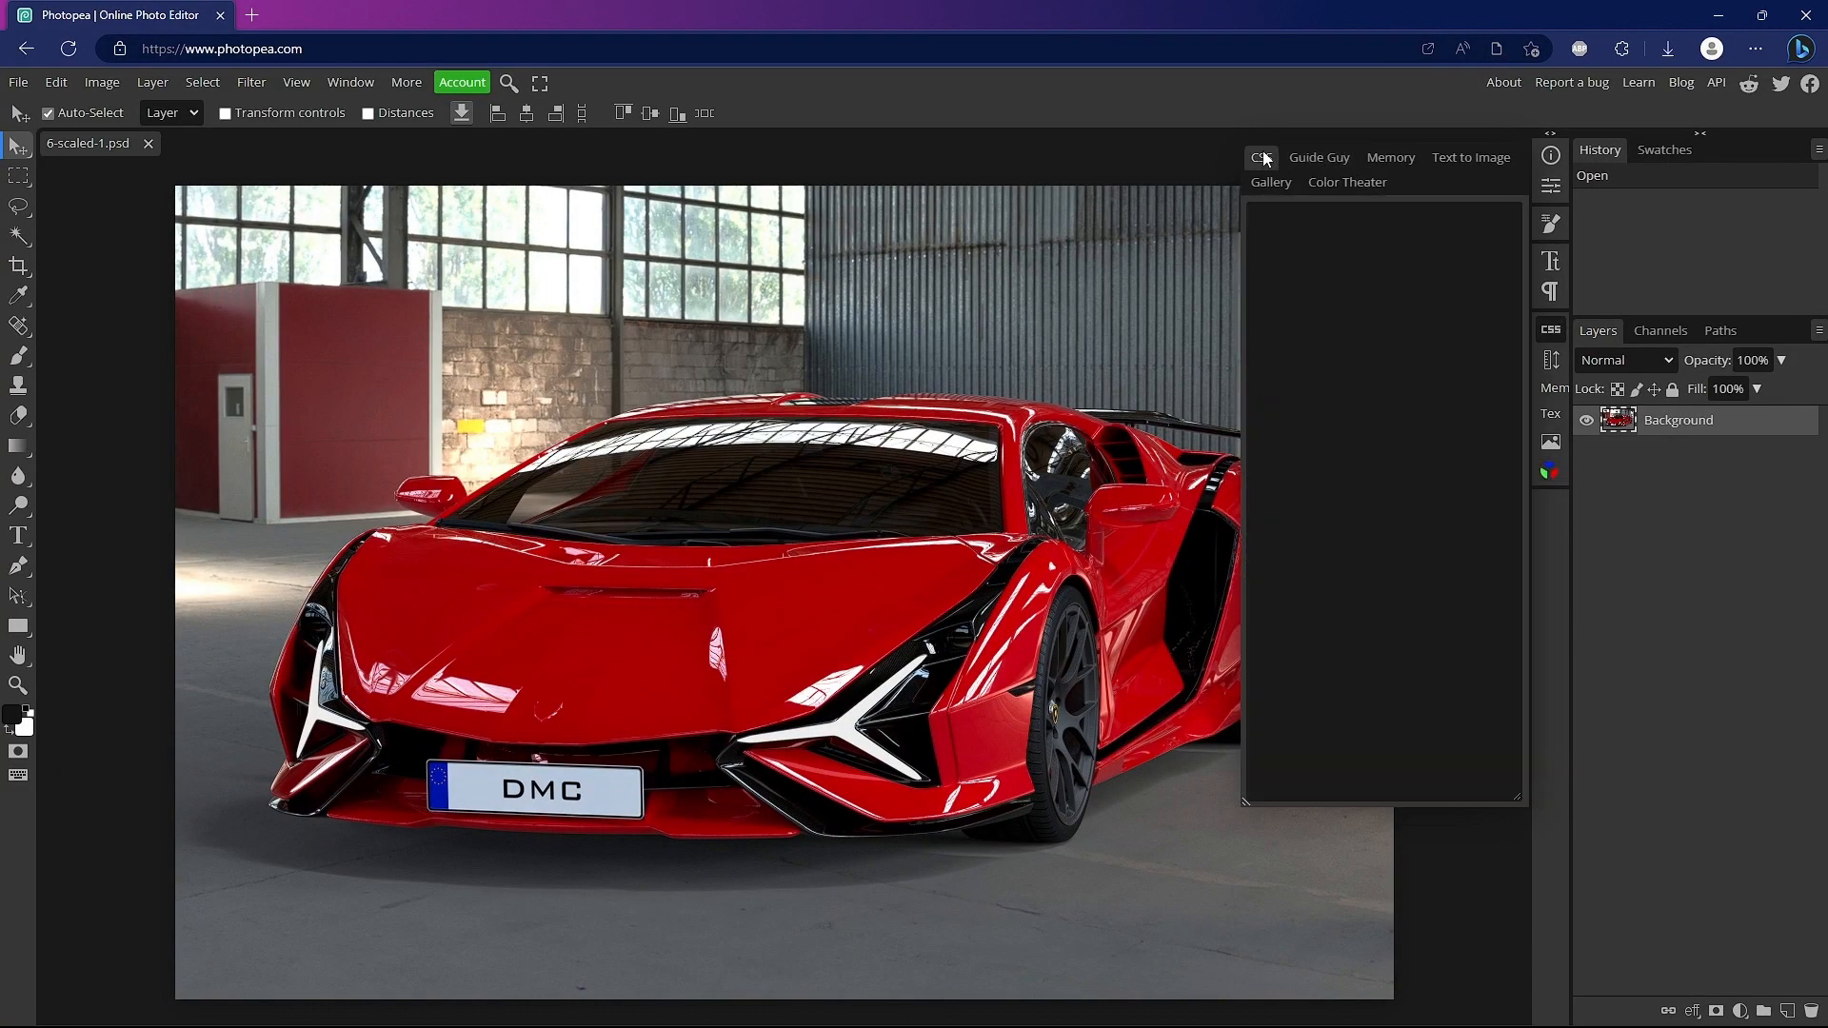
click(1360, 157)
click(1347, 182)
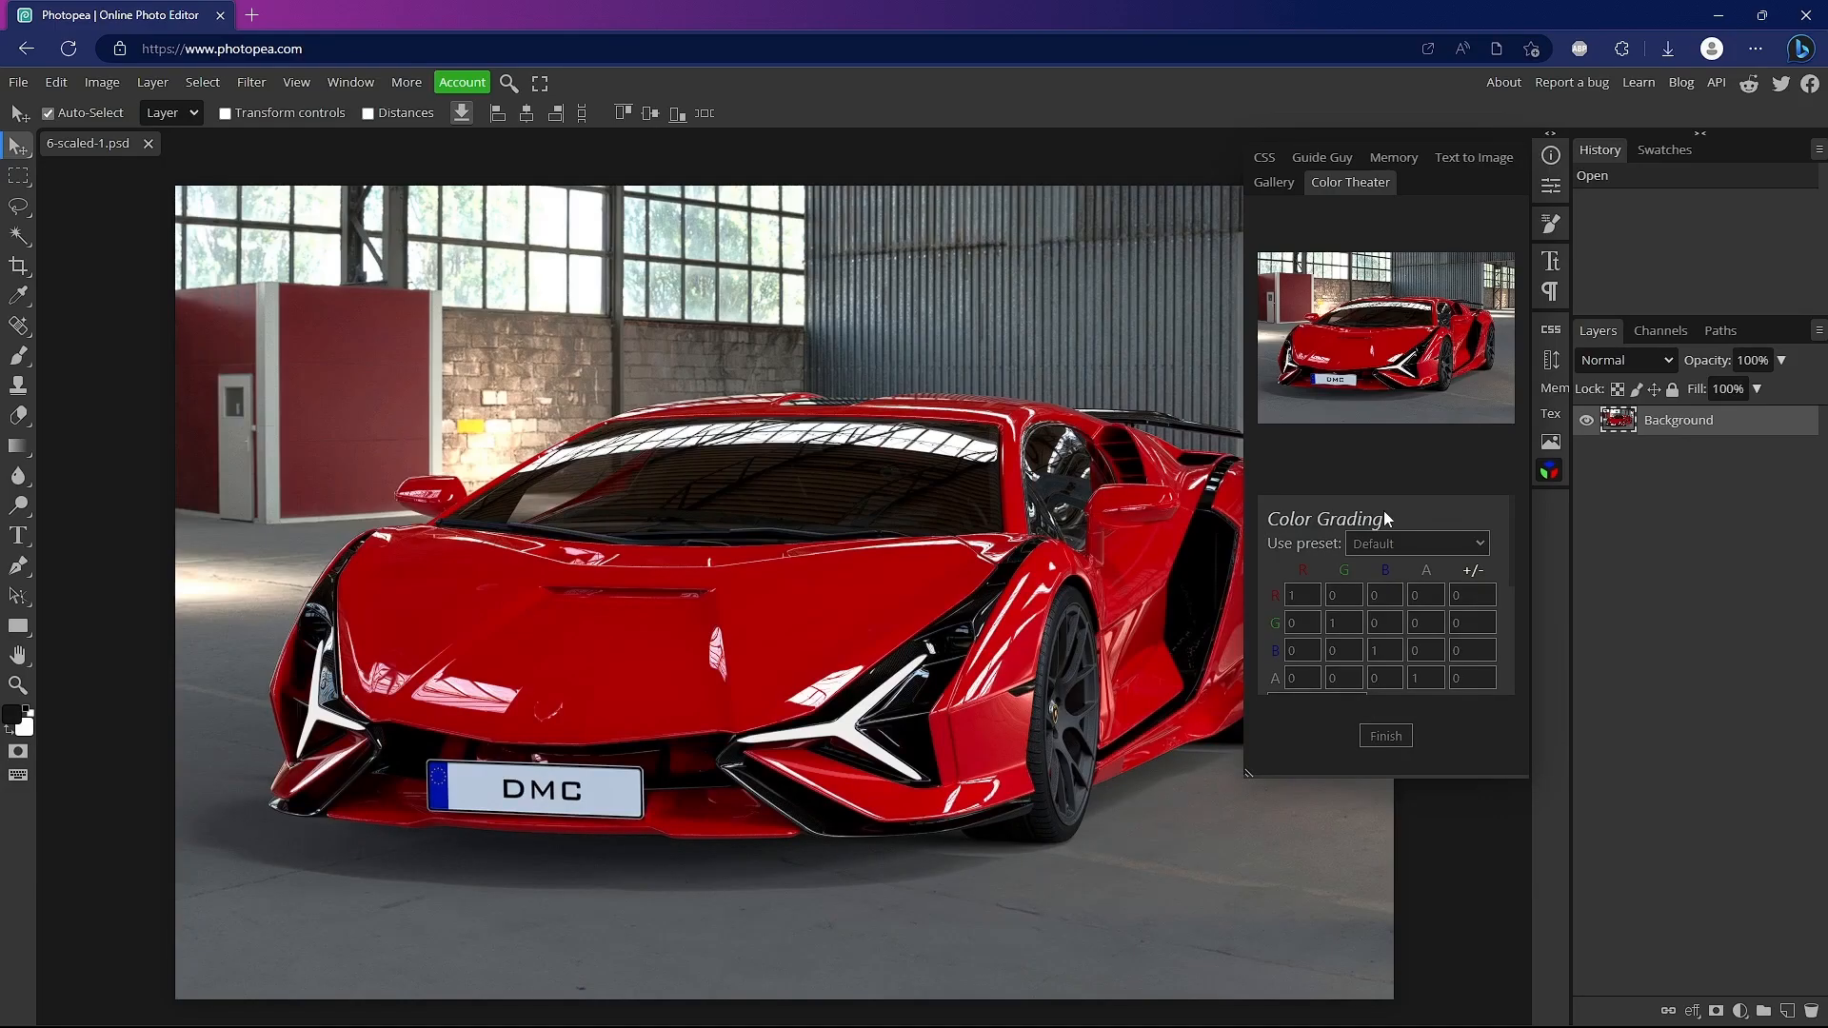
Step: Set the Color Theater vignette opacity to 50 and apply the effect to the car photo
scroll(1267, 1018, down, 3)
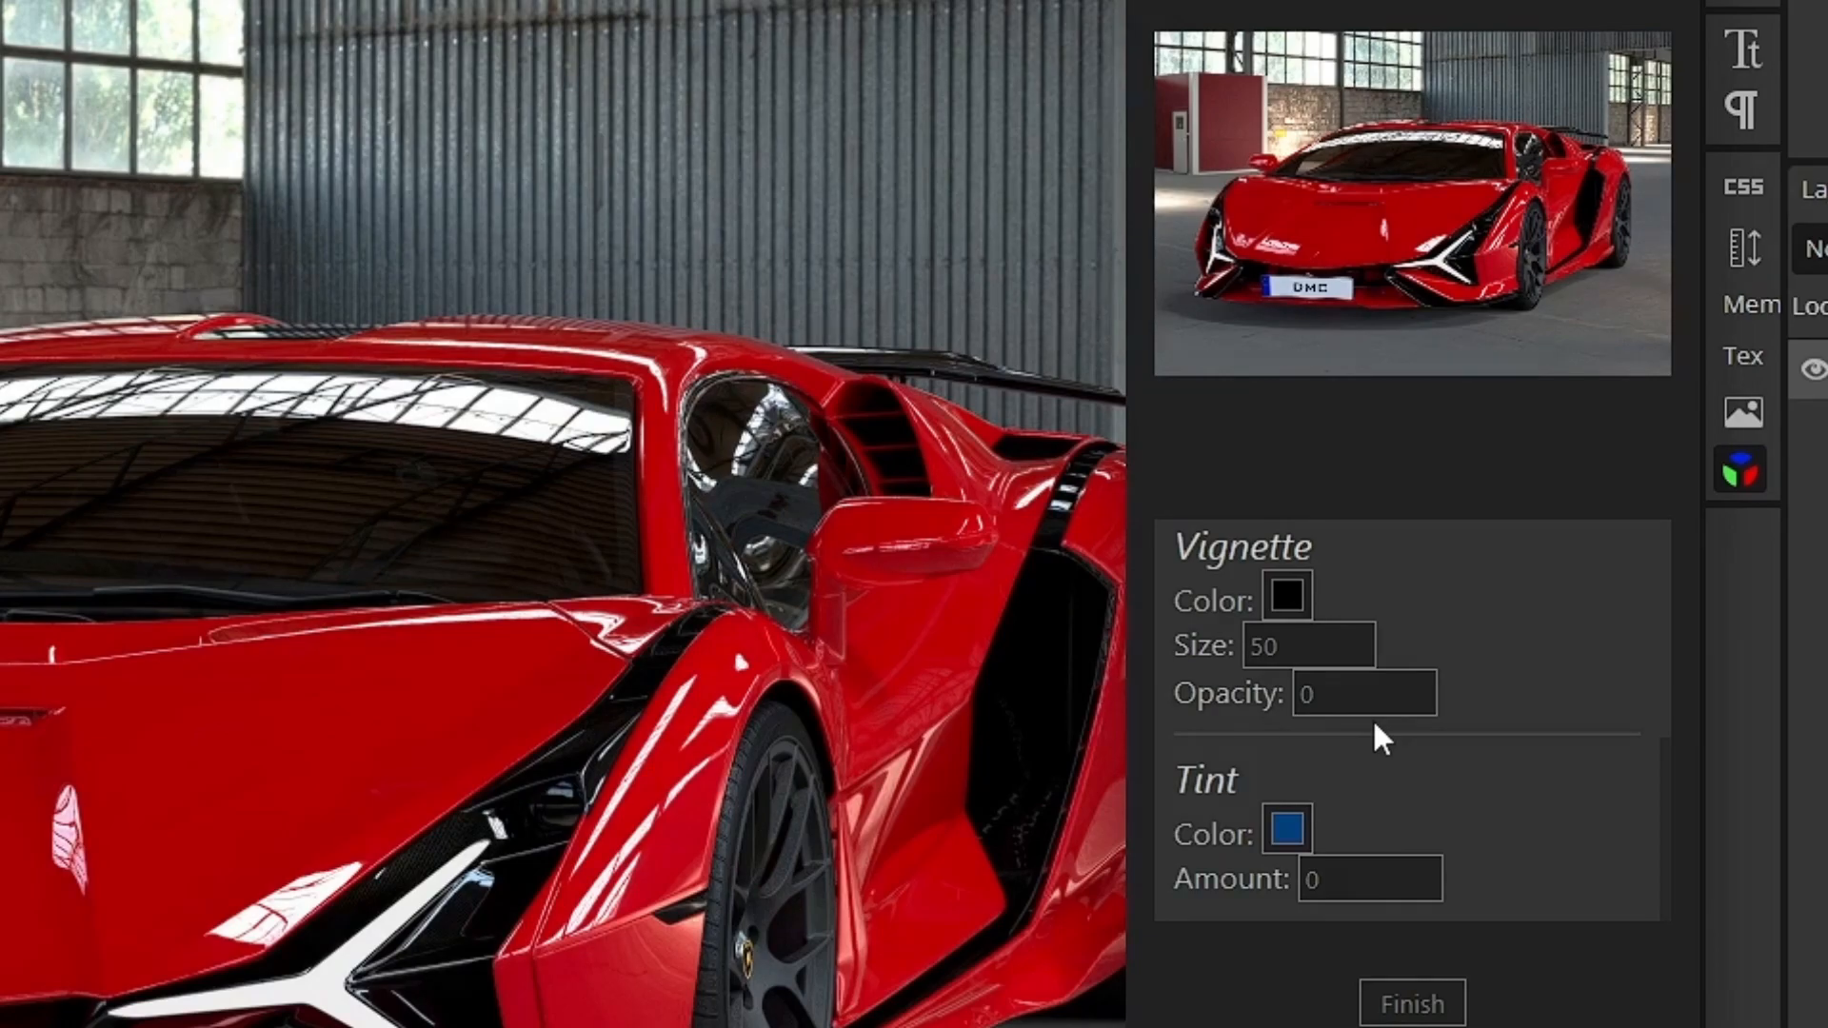
scroll(1369, 602, up, 5)
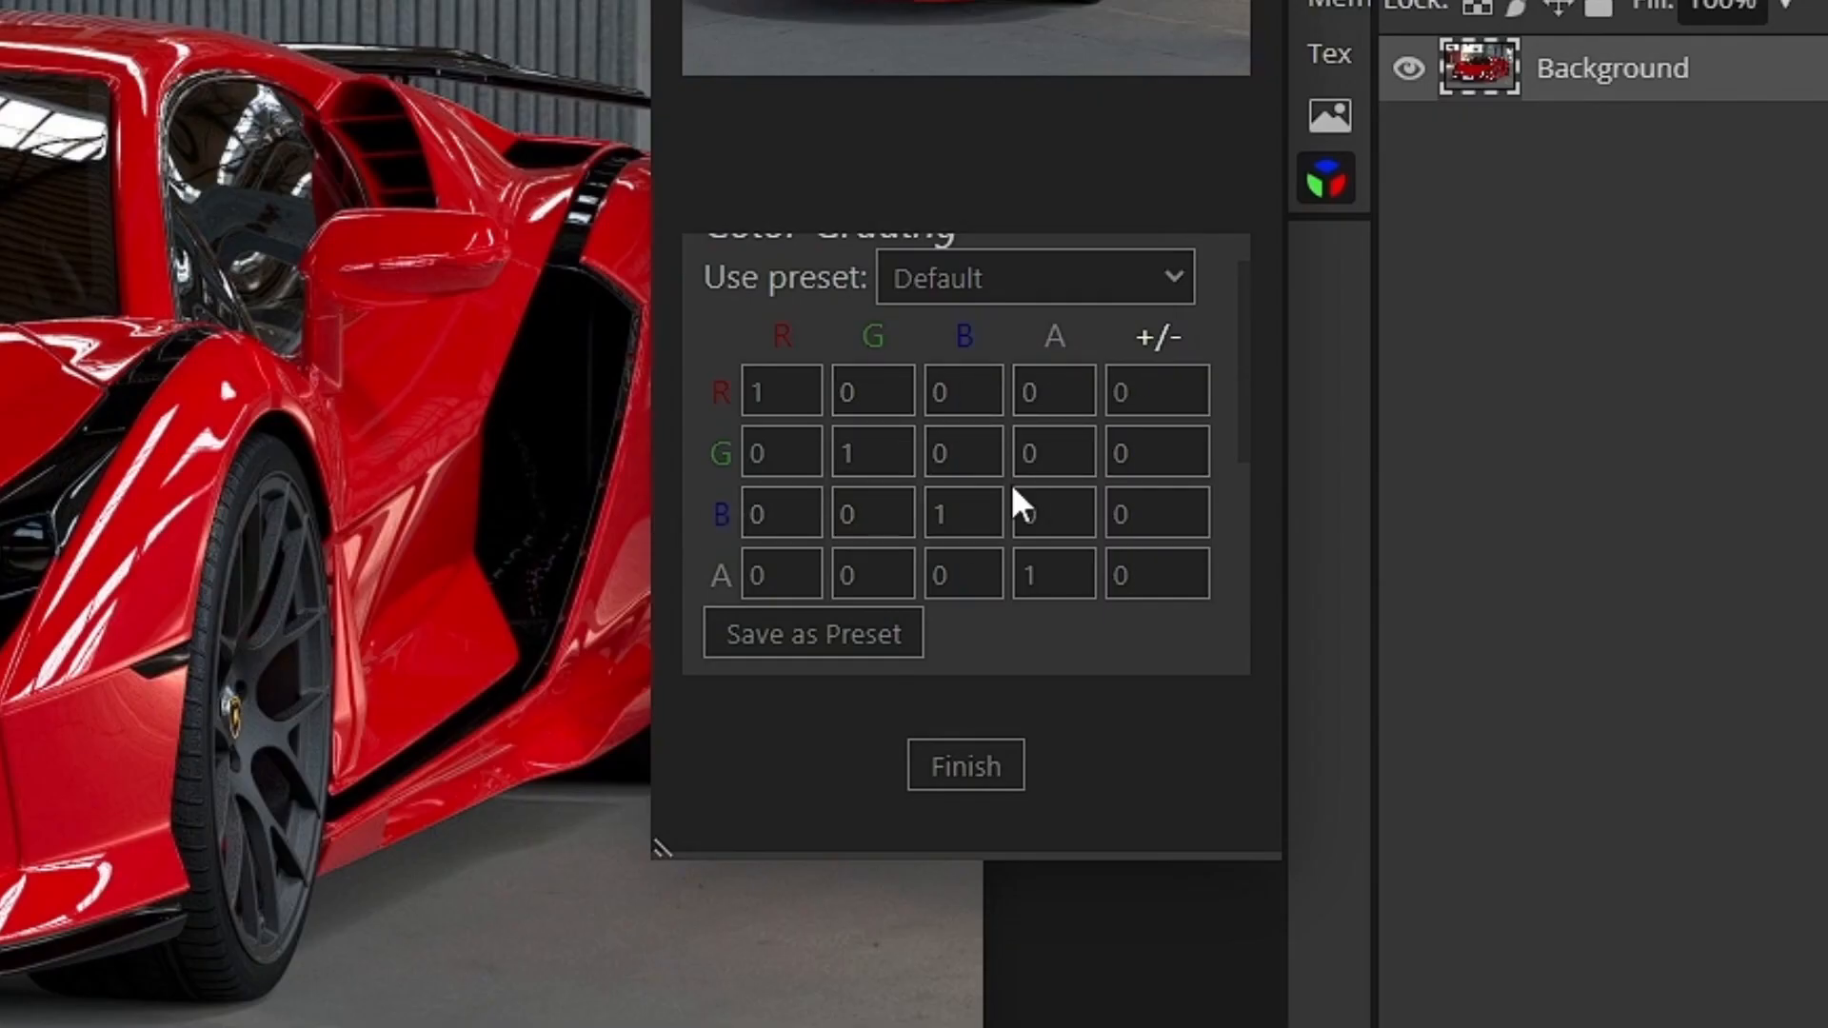
scroll(1013, 488, down, 2)
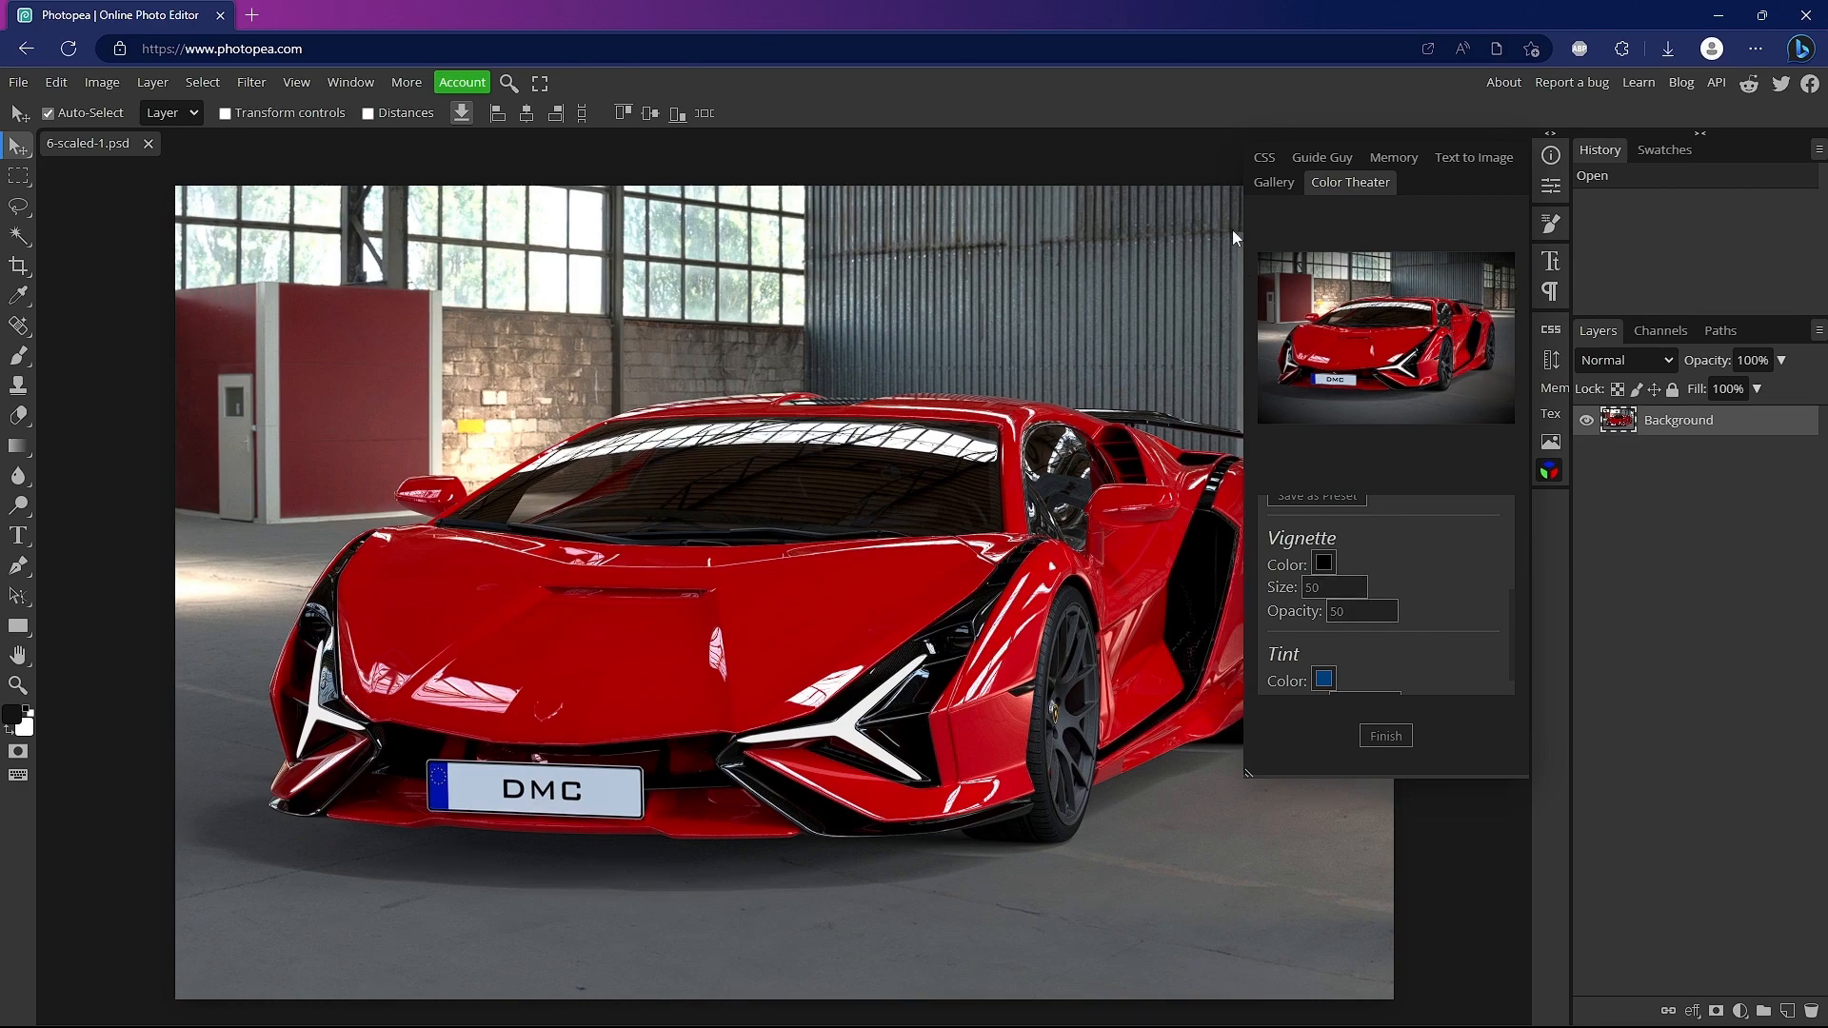
click(1367, 610)
click(1456, 574)
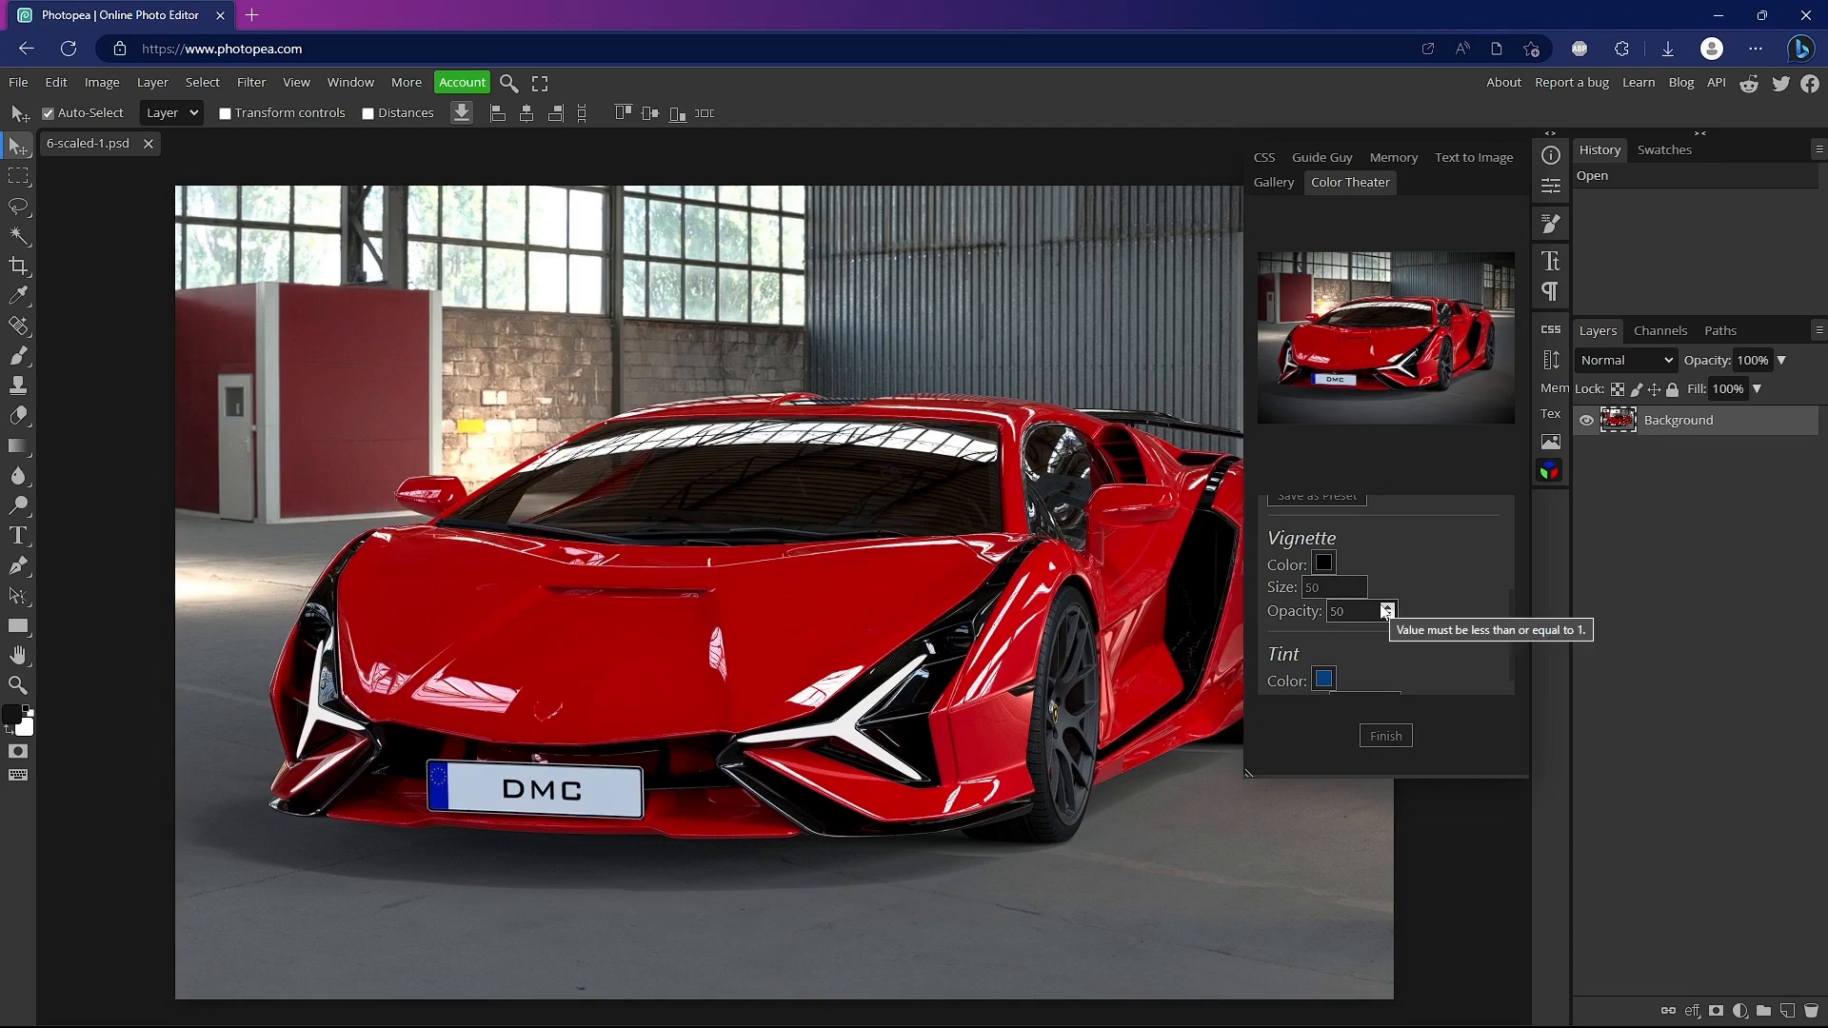
scroll(1376, 621, down, 1)
click(1395, 736)
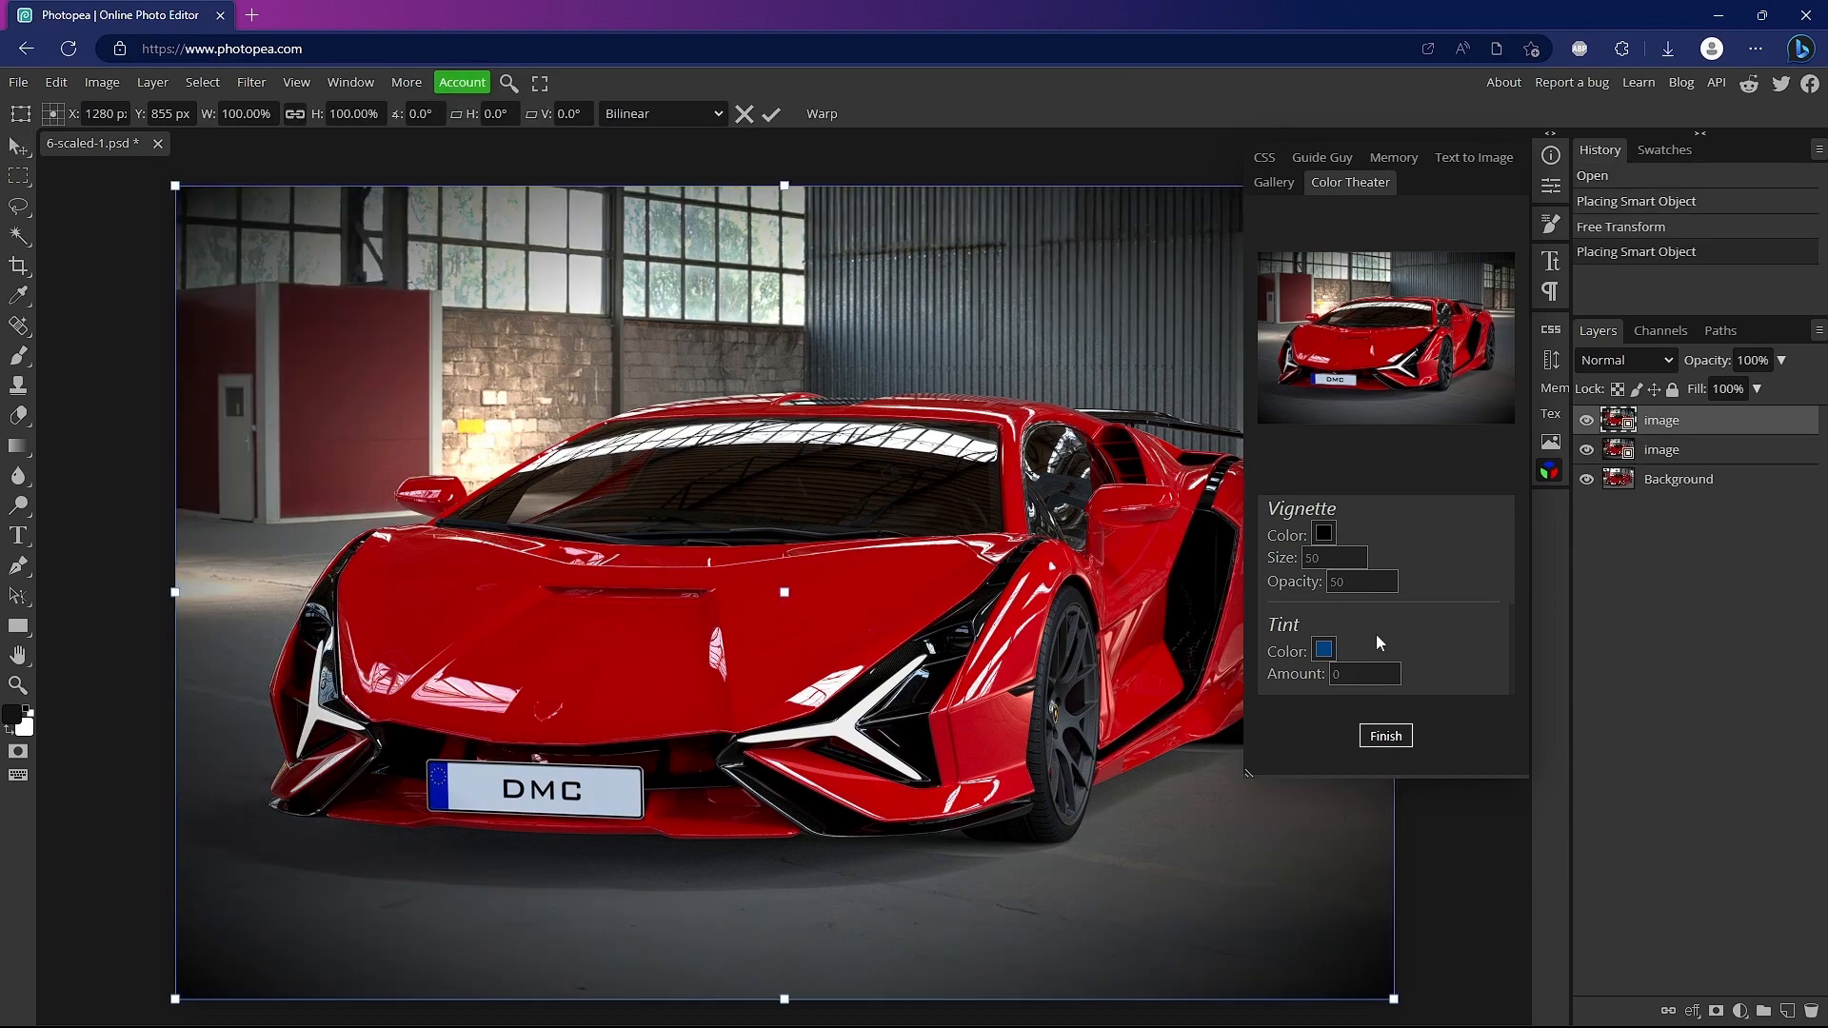
Step: Choose the Darkroom preset for the color grading in Color Theater
scroll(1143, 609, up, 4)
scroll(1390, 576, up, 1)
scroll(1106, 607, up, 3)
scroll(1293, 601, down, 1)
scroll(1058, 597, down, 5)
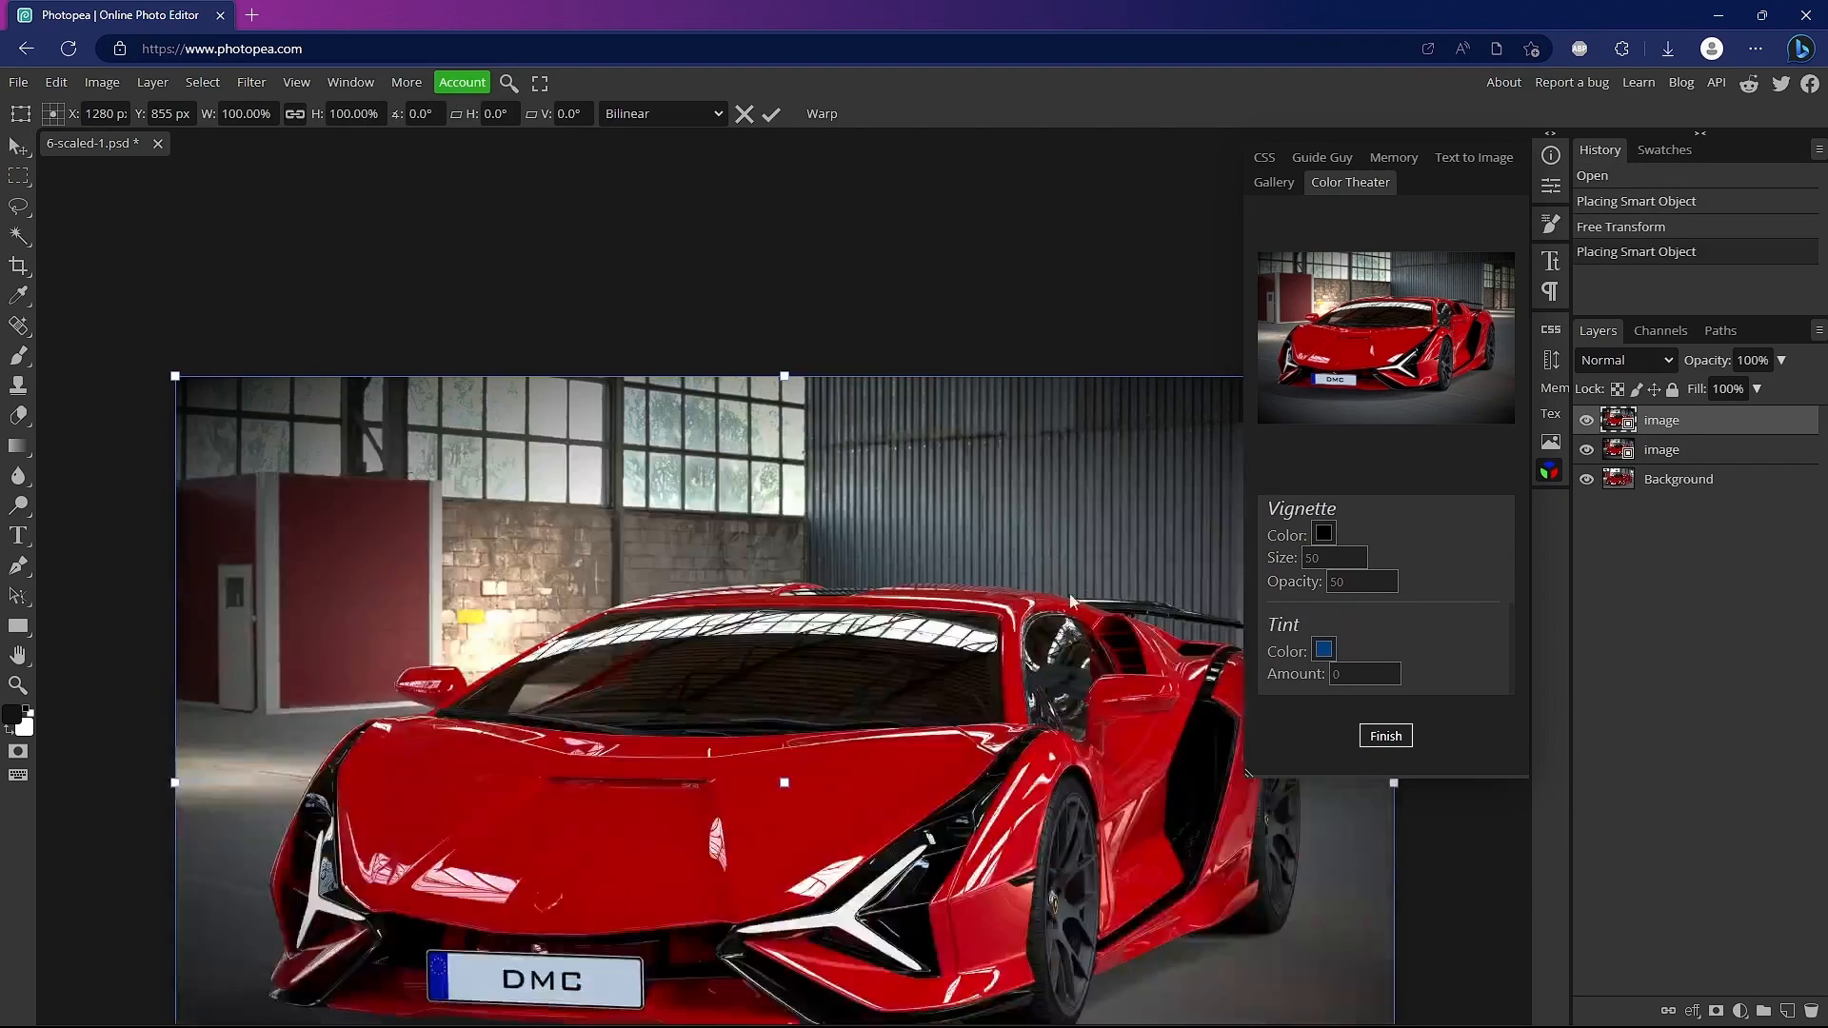
scroll(1060, 603, down, 3)
scroll(1432, 557, up, 4)
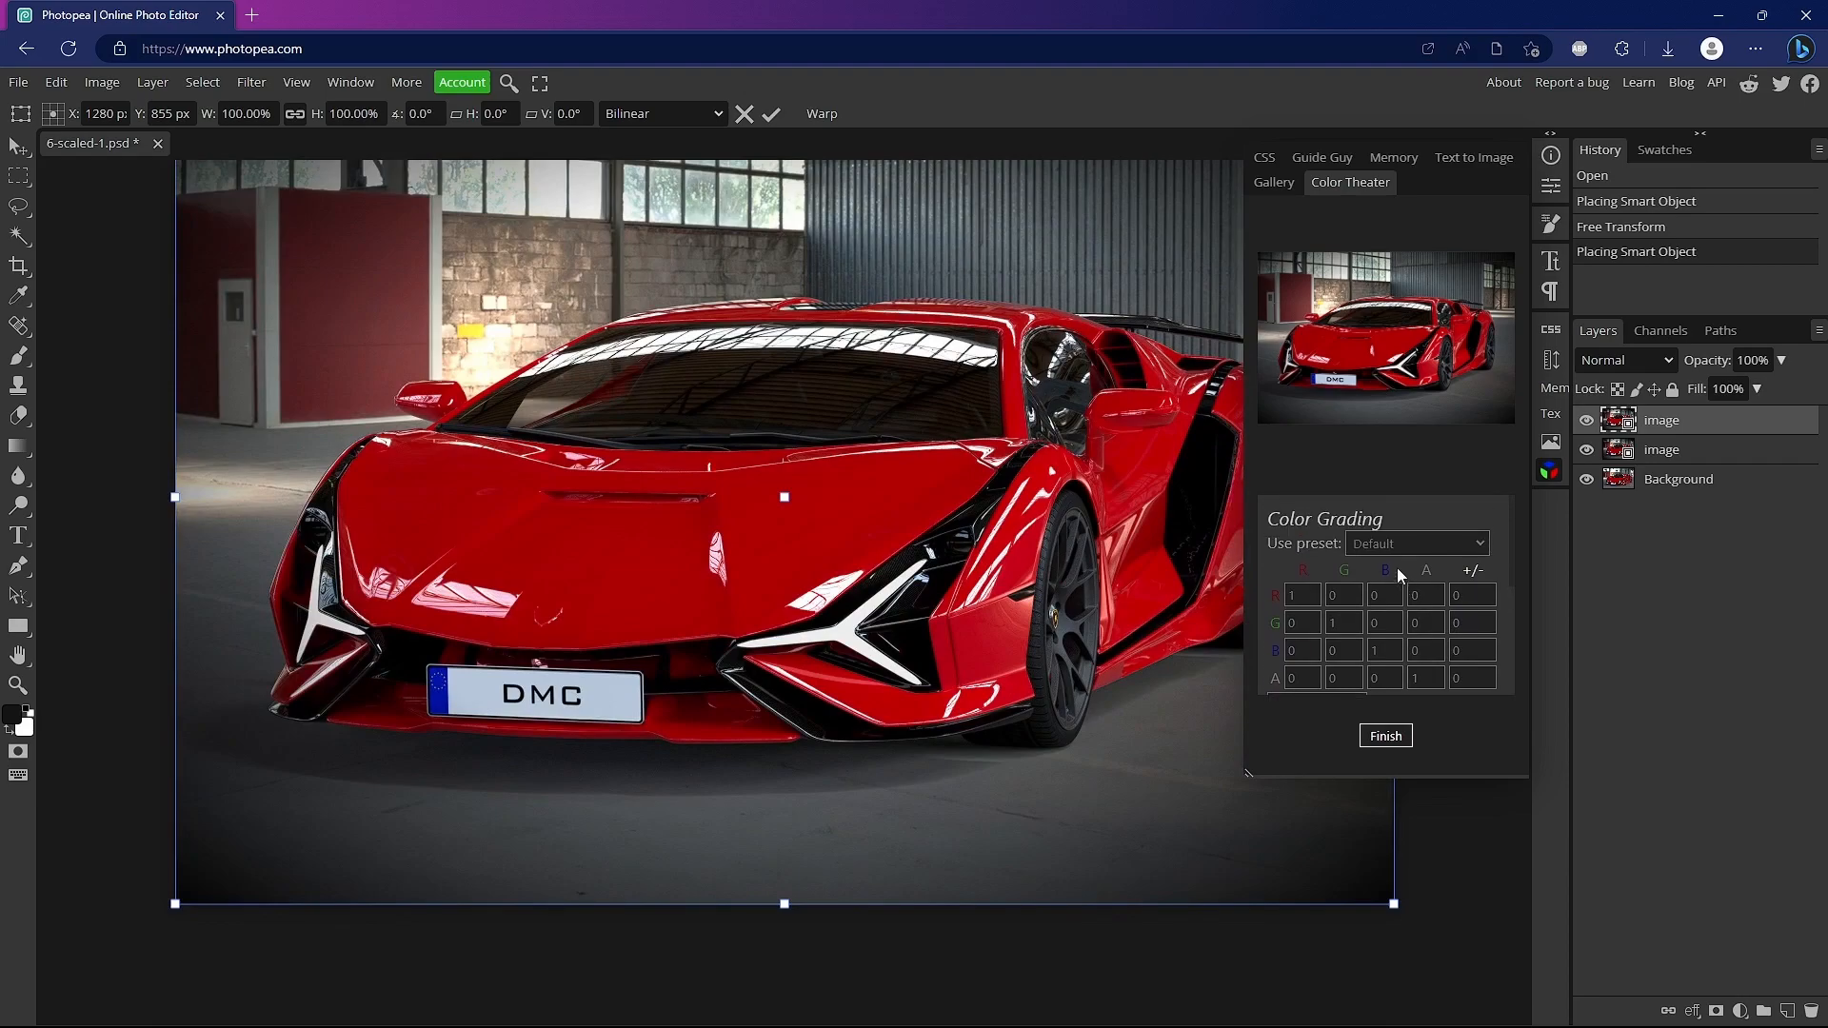
click(1401, 554)
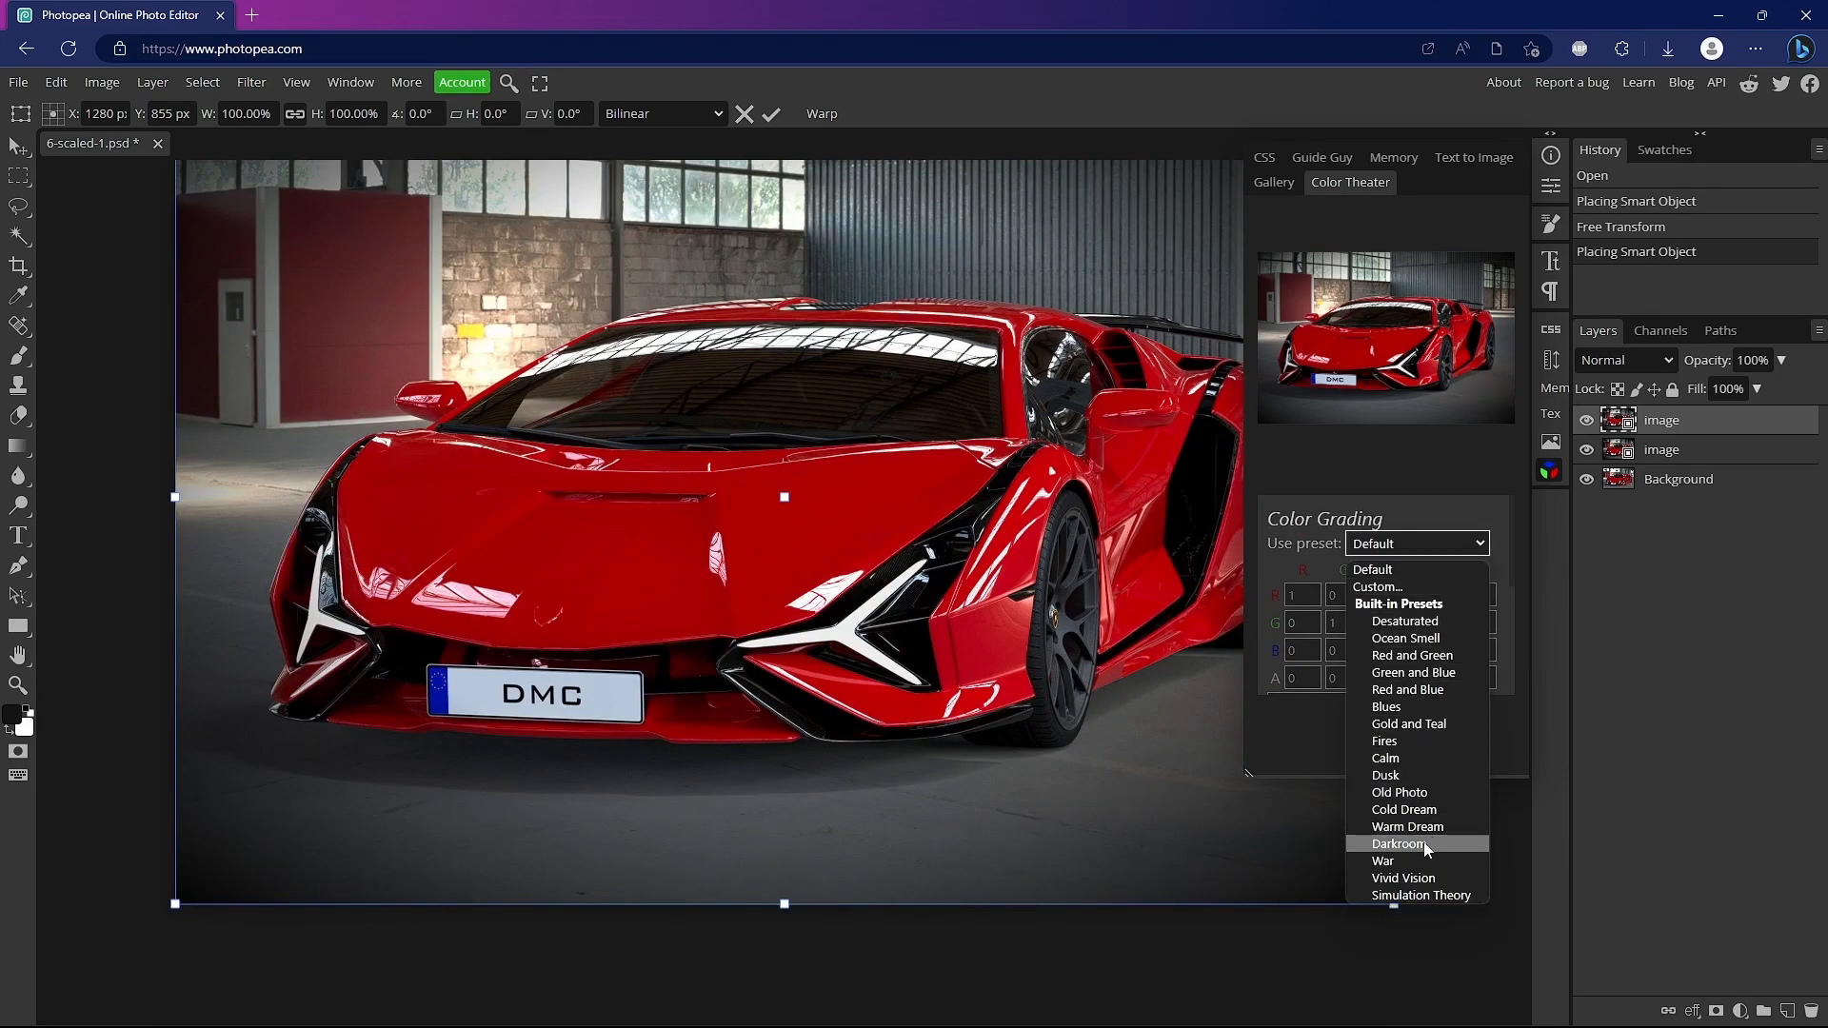
click(1427, 846)
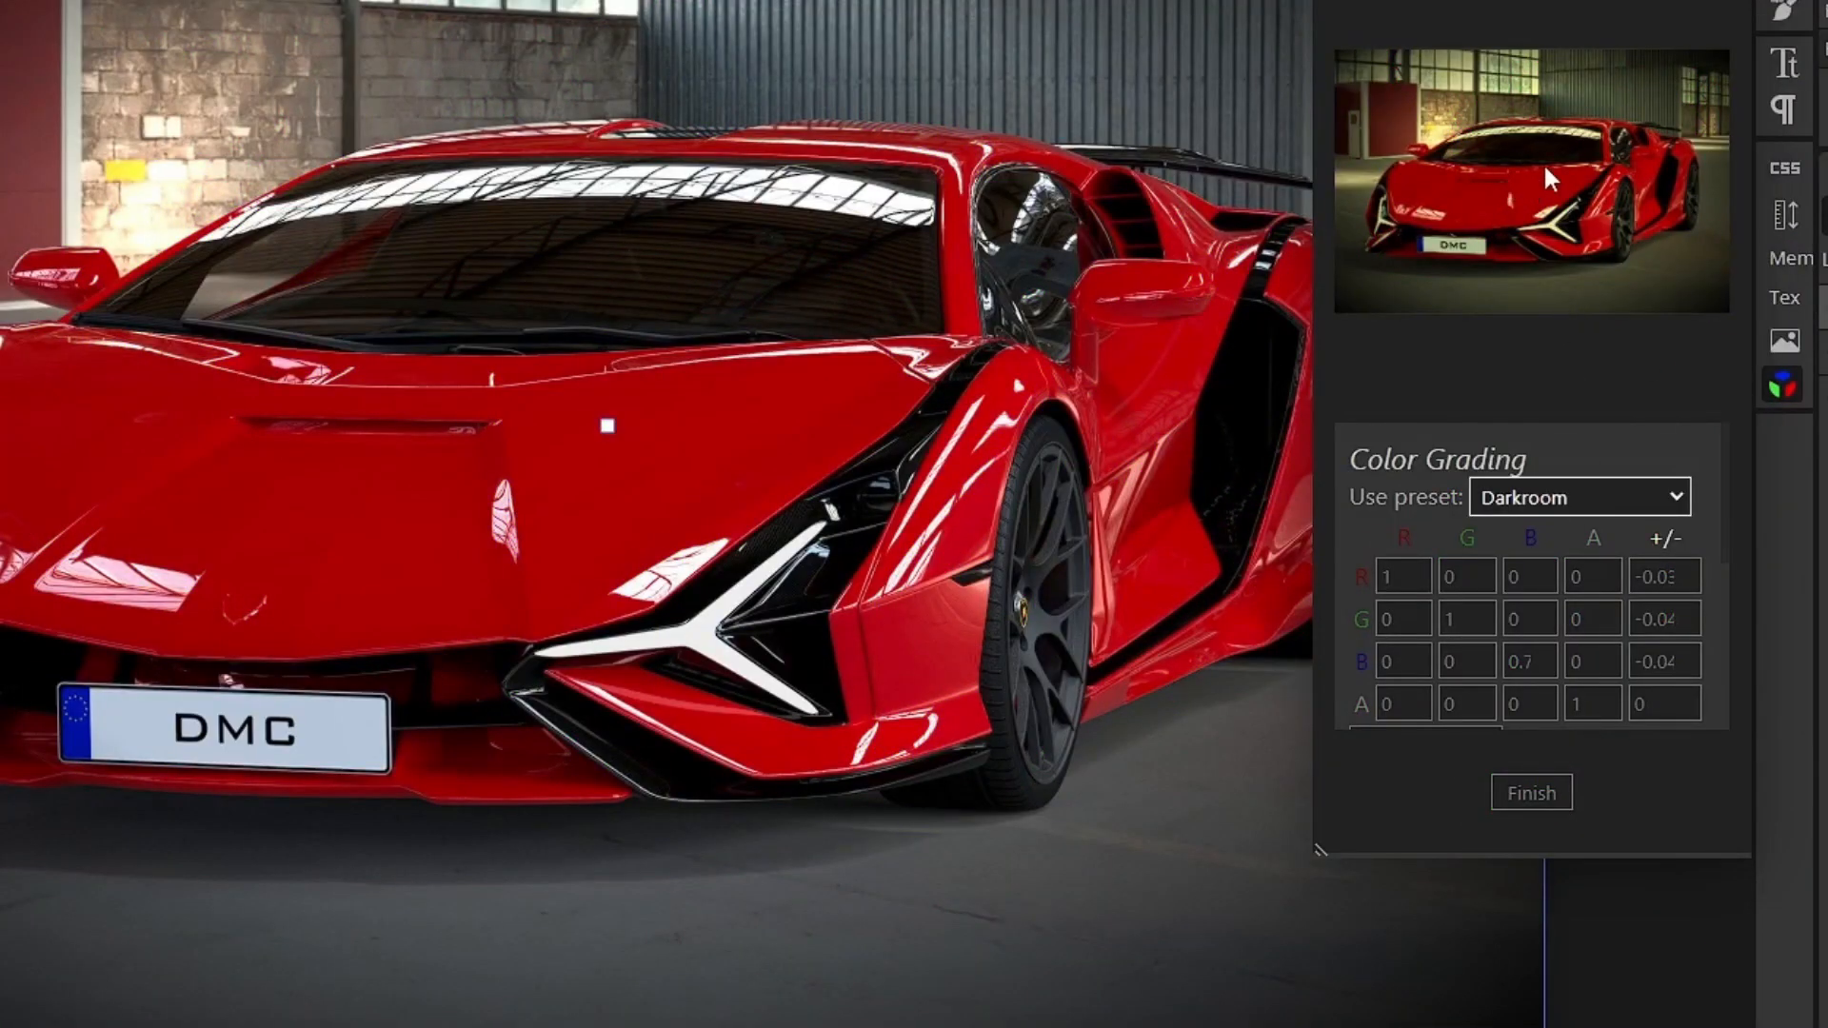
Step: Try the Blues, Gold and Teal, Warm Dream and War color grading presets on the preview
click(1578, 498)
click(1576, 810)
click(1597, 495)
click(1579, 742)
click(1566, 500)
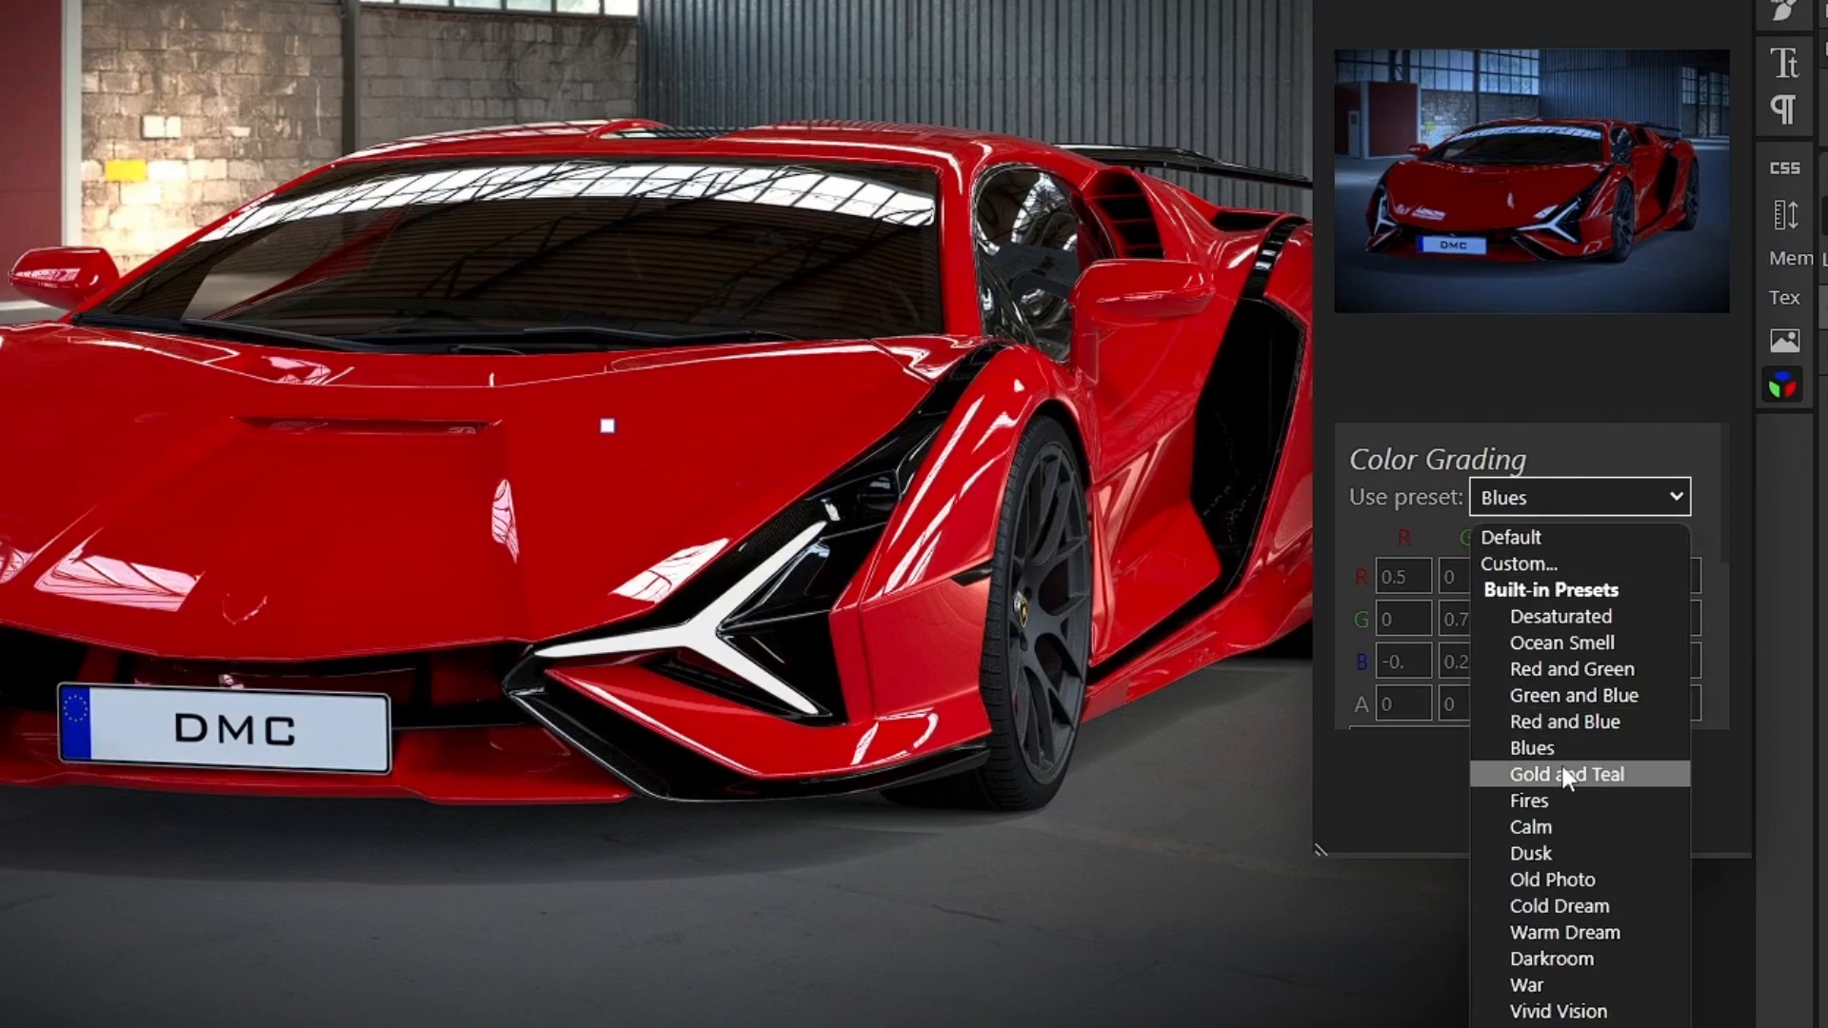
click(1566, 774)
click(1588, 501)
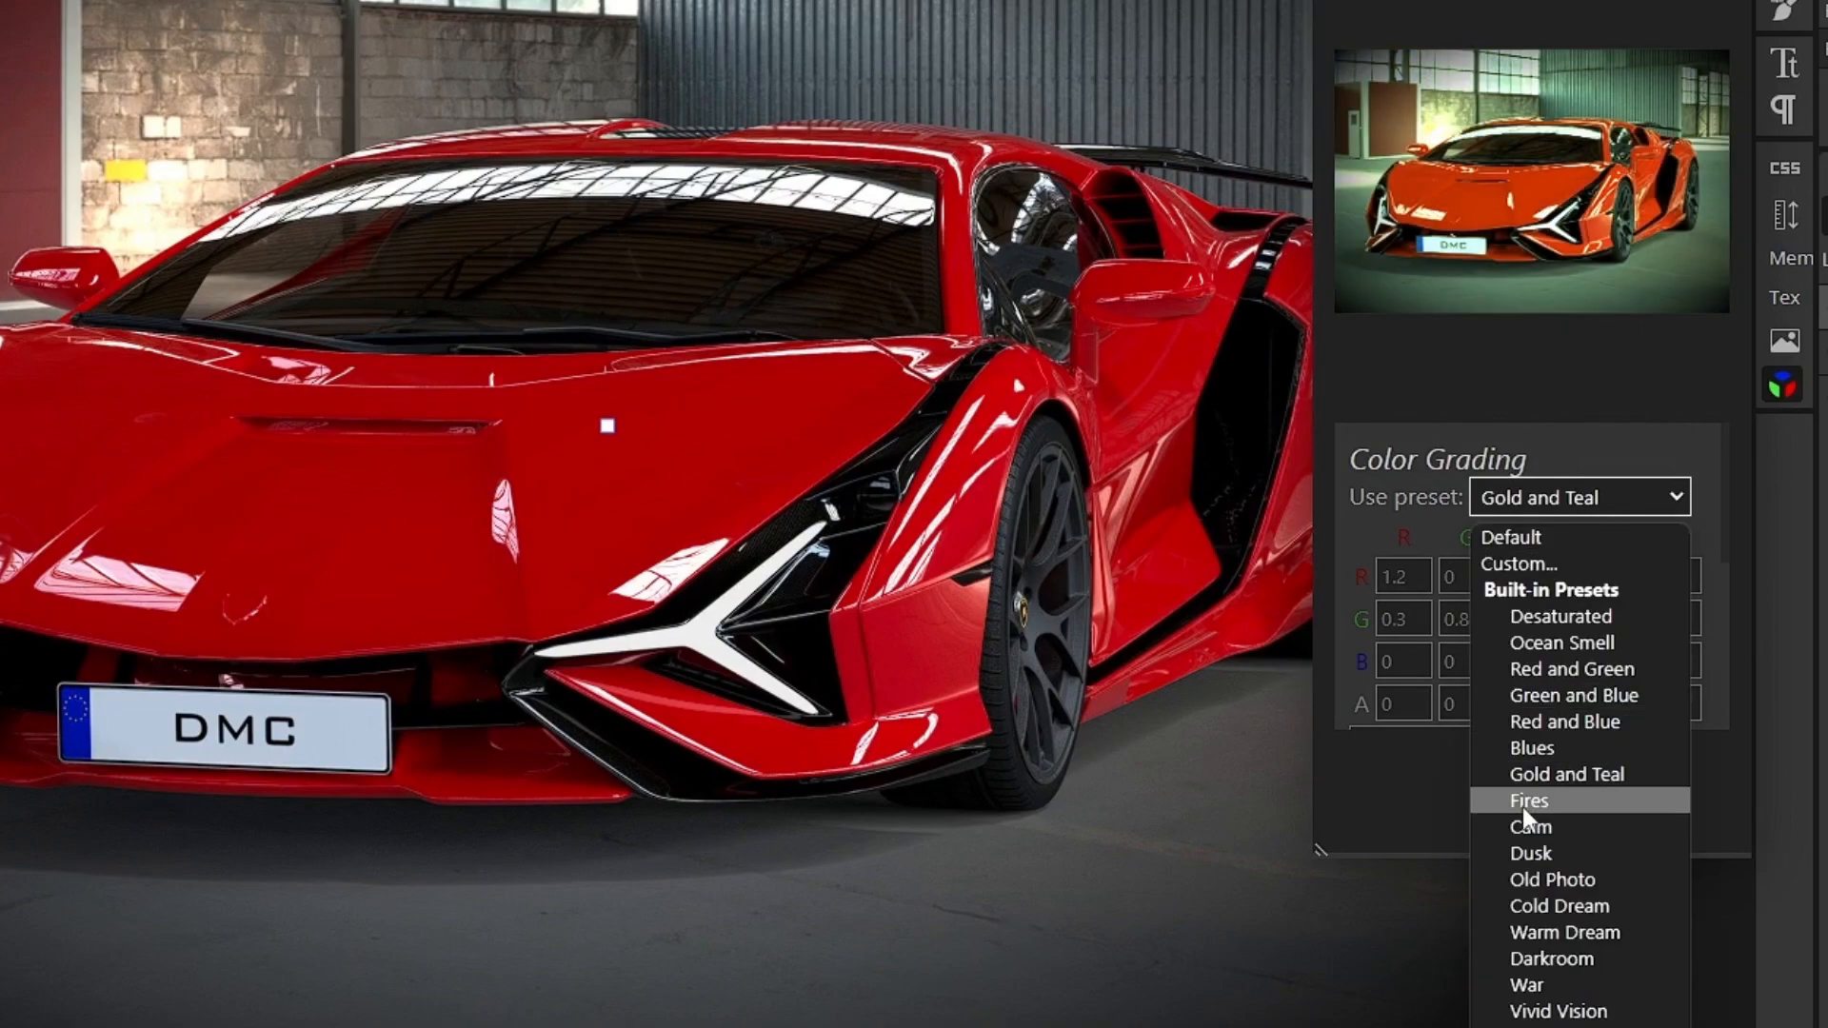
click(1561, 932)
click(1598, 505)
click(1573, 986)
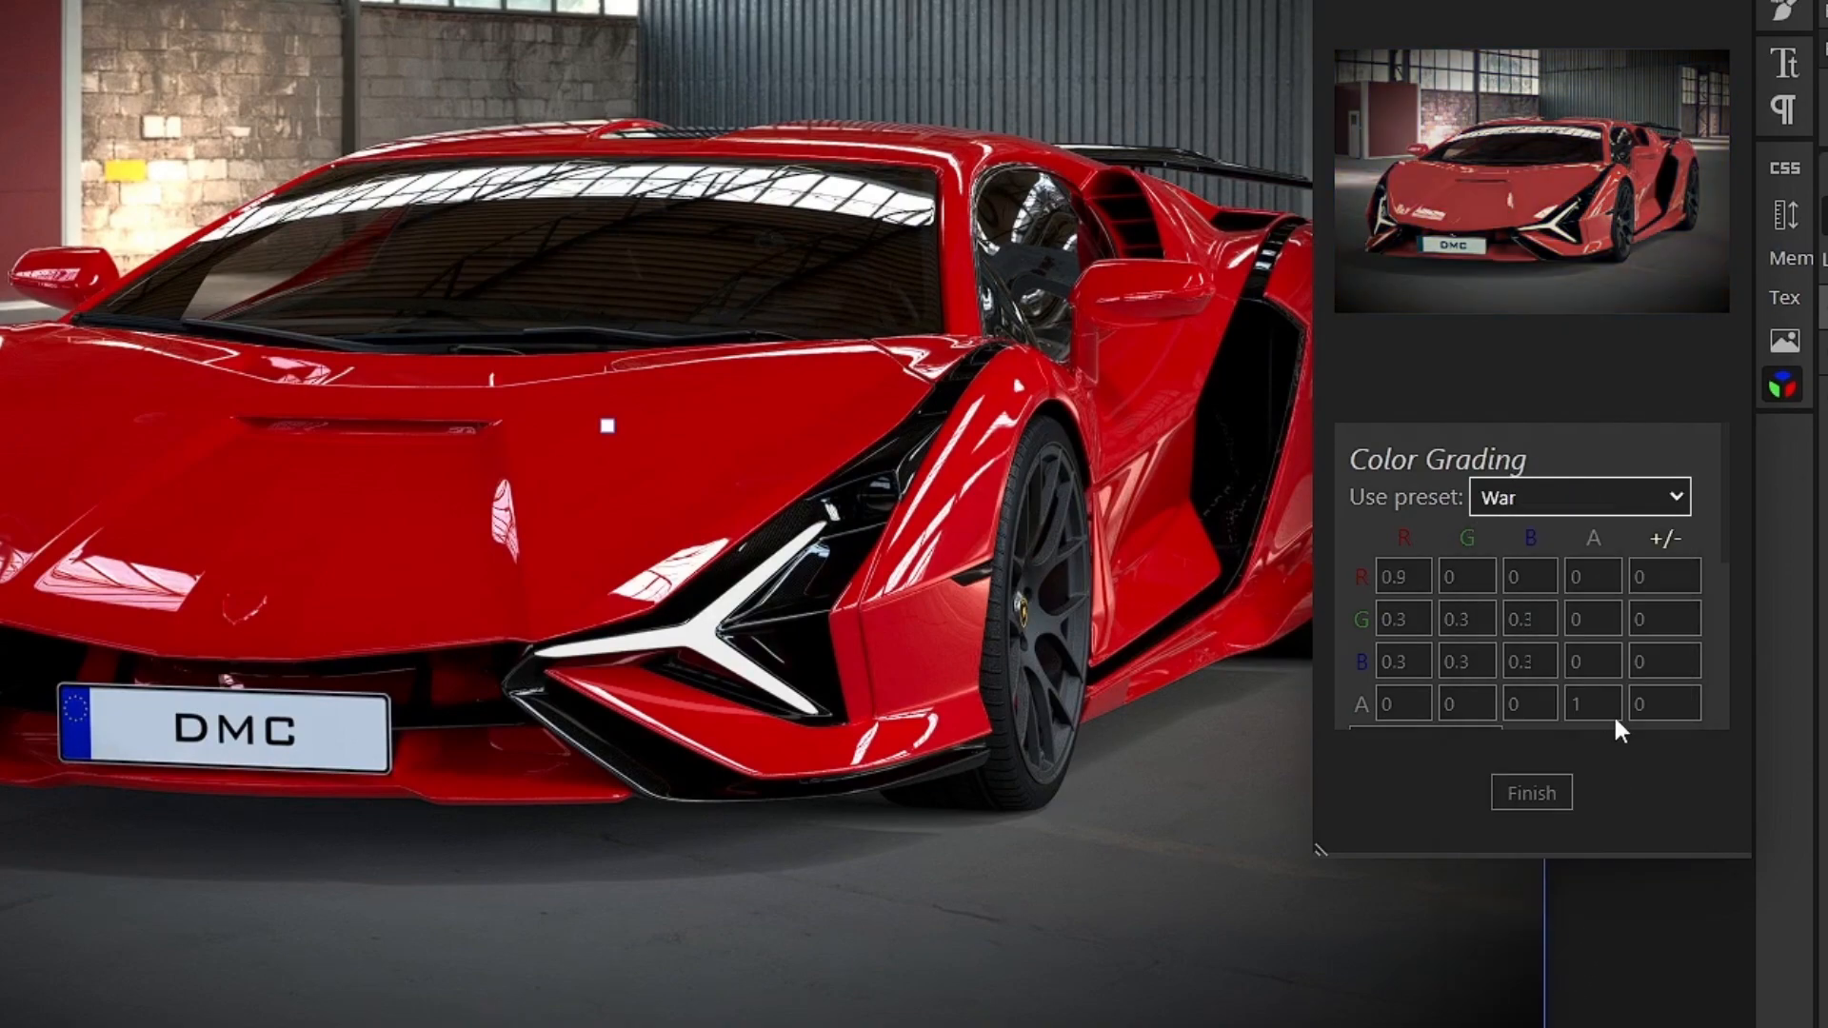
Step: Compare the Vivid Vision and Simulation Theory presets, and apply Vivid Vision to the car photo
click(1601, 506)
click(1561, 1008)
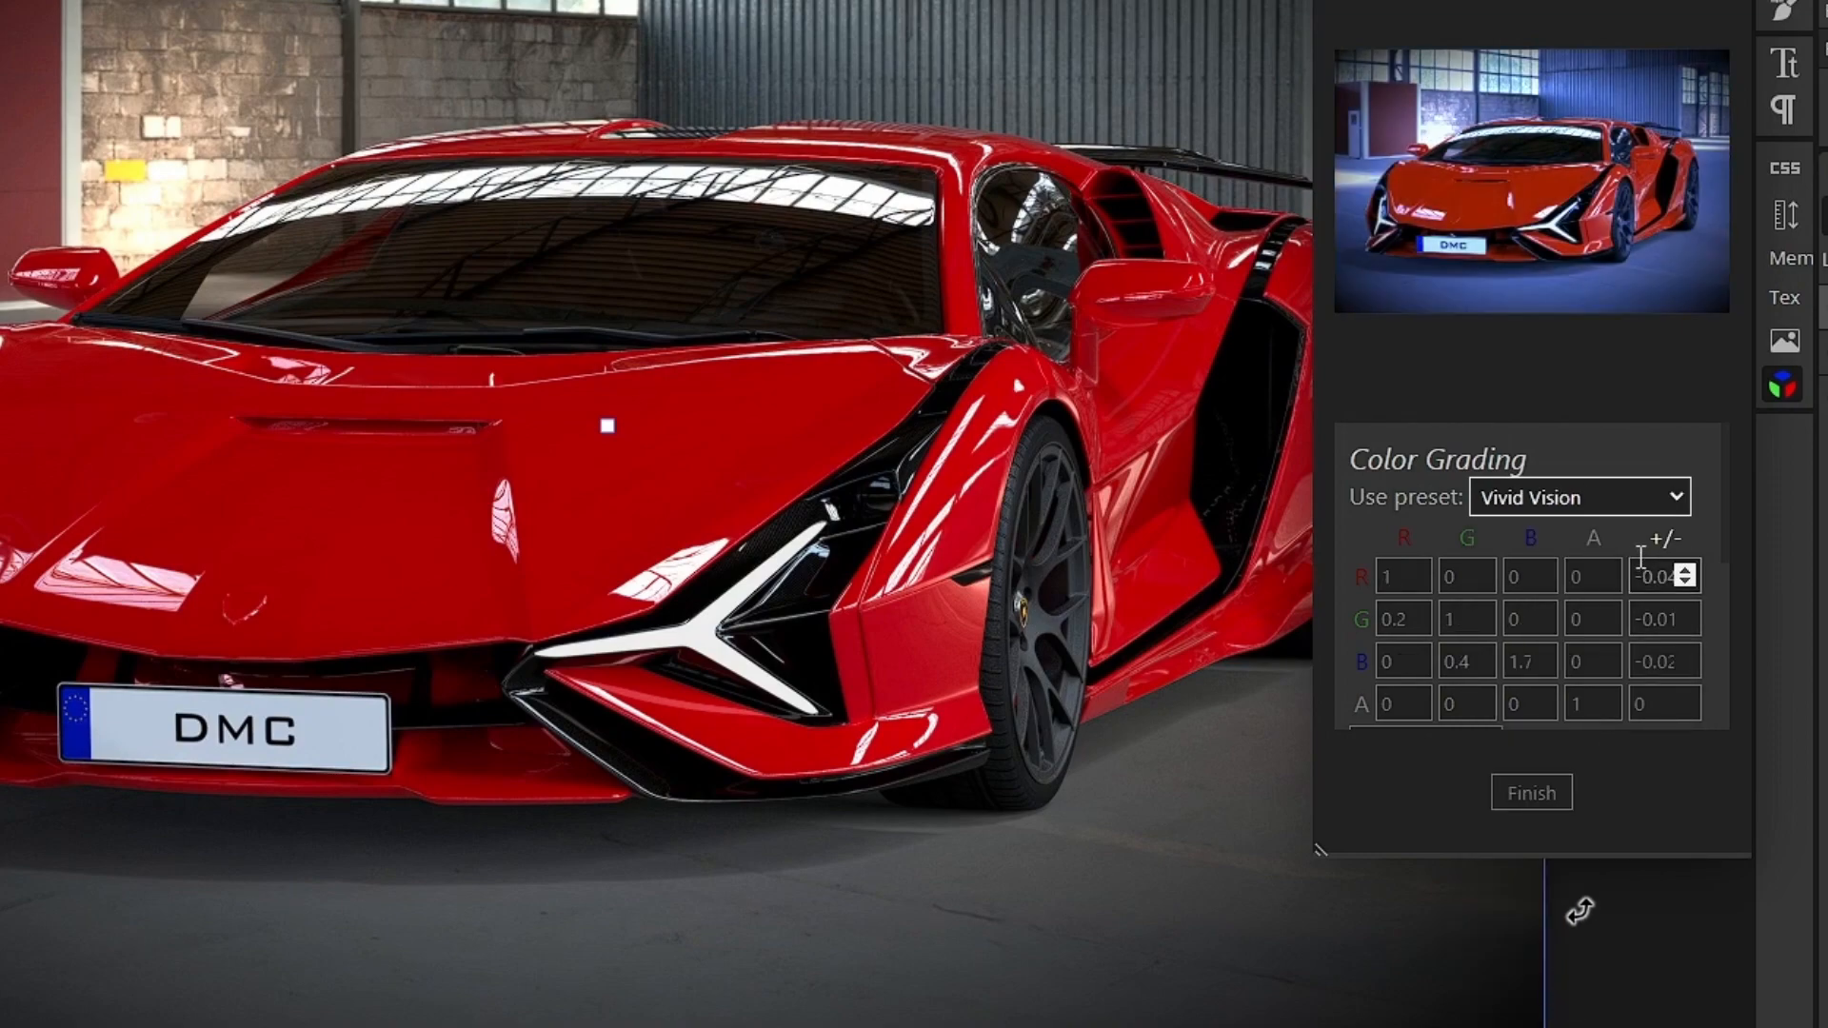
click(1603, 497)
click(1561, 1016)
click(1603, 497)
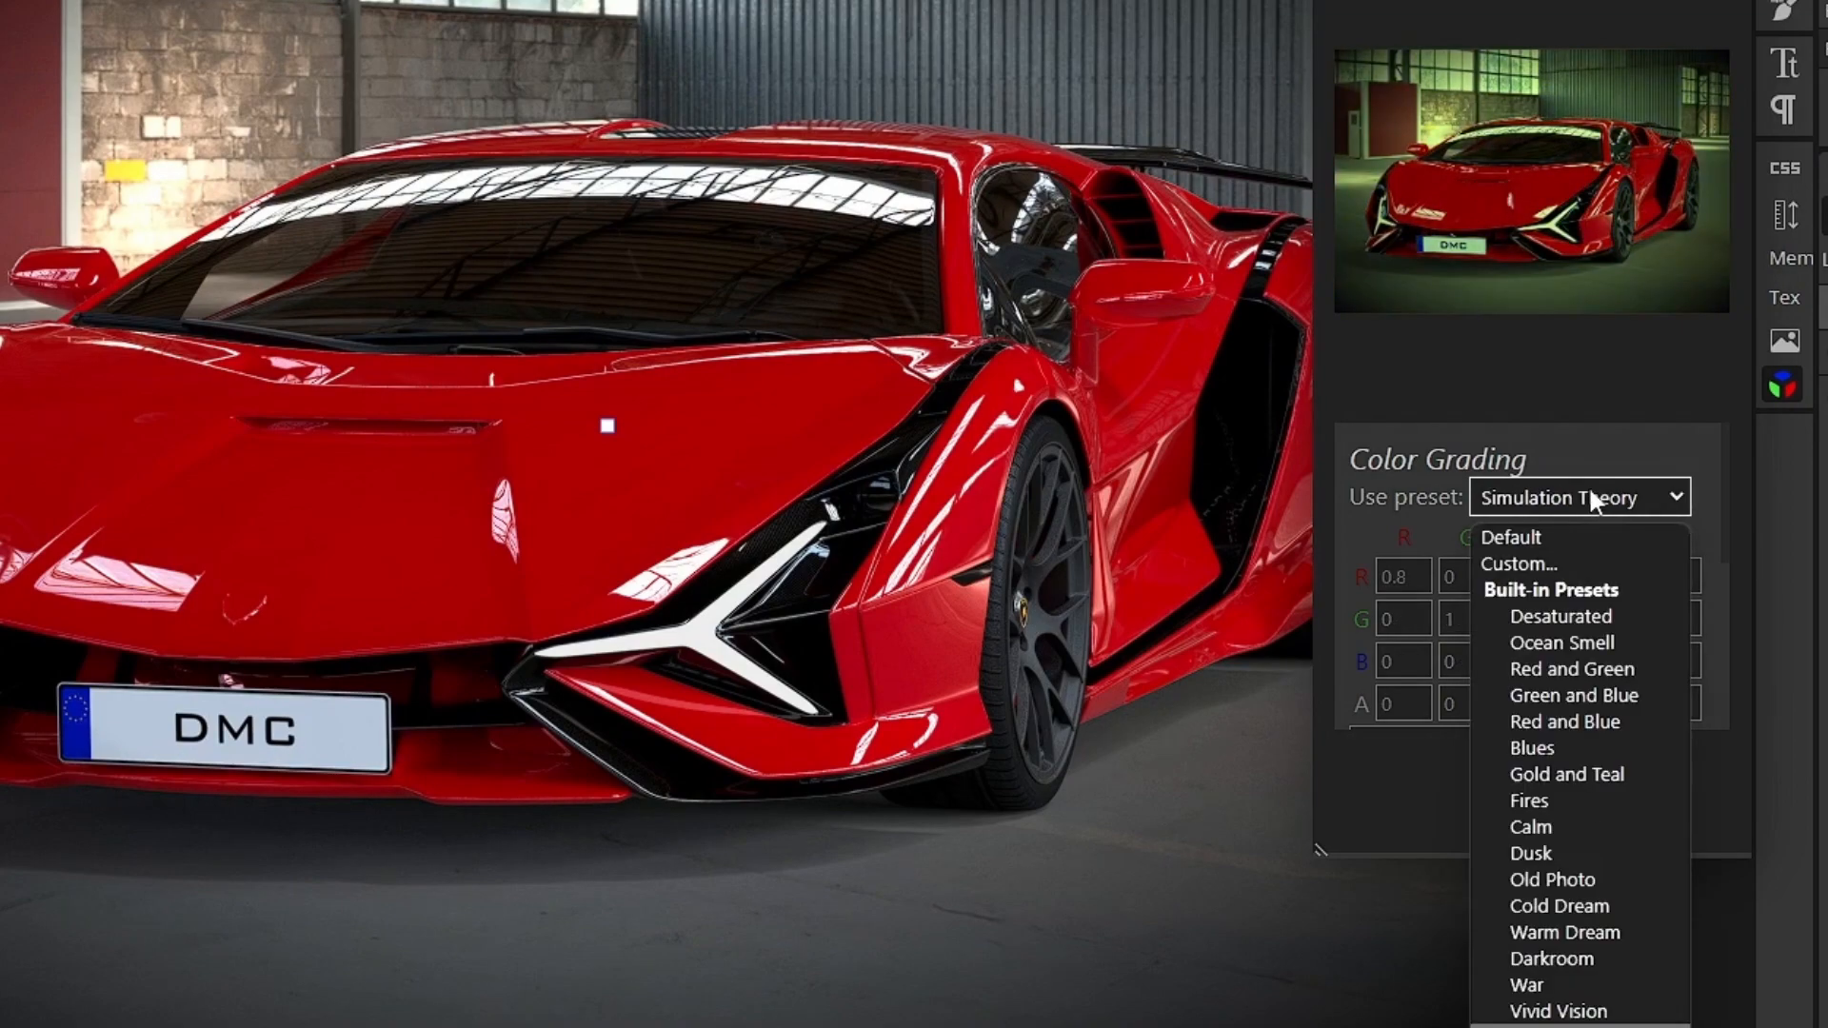
click(1561, 1013)
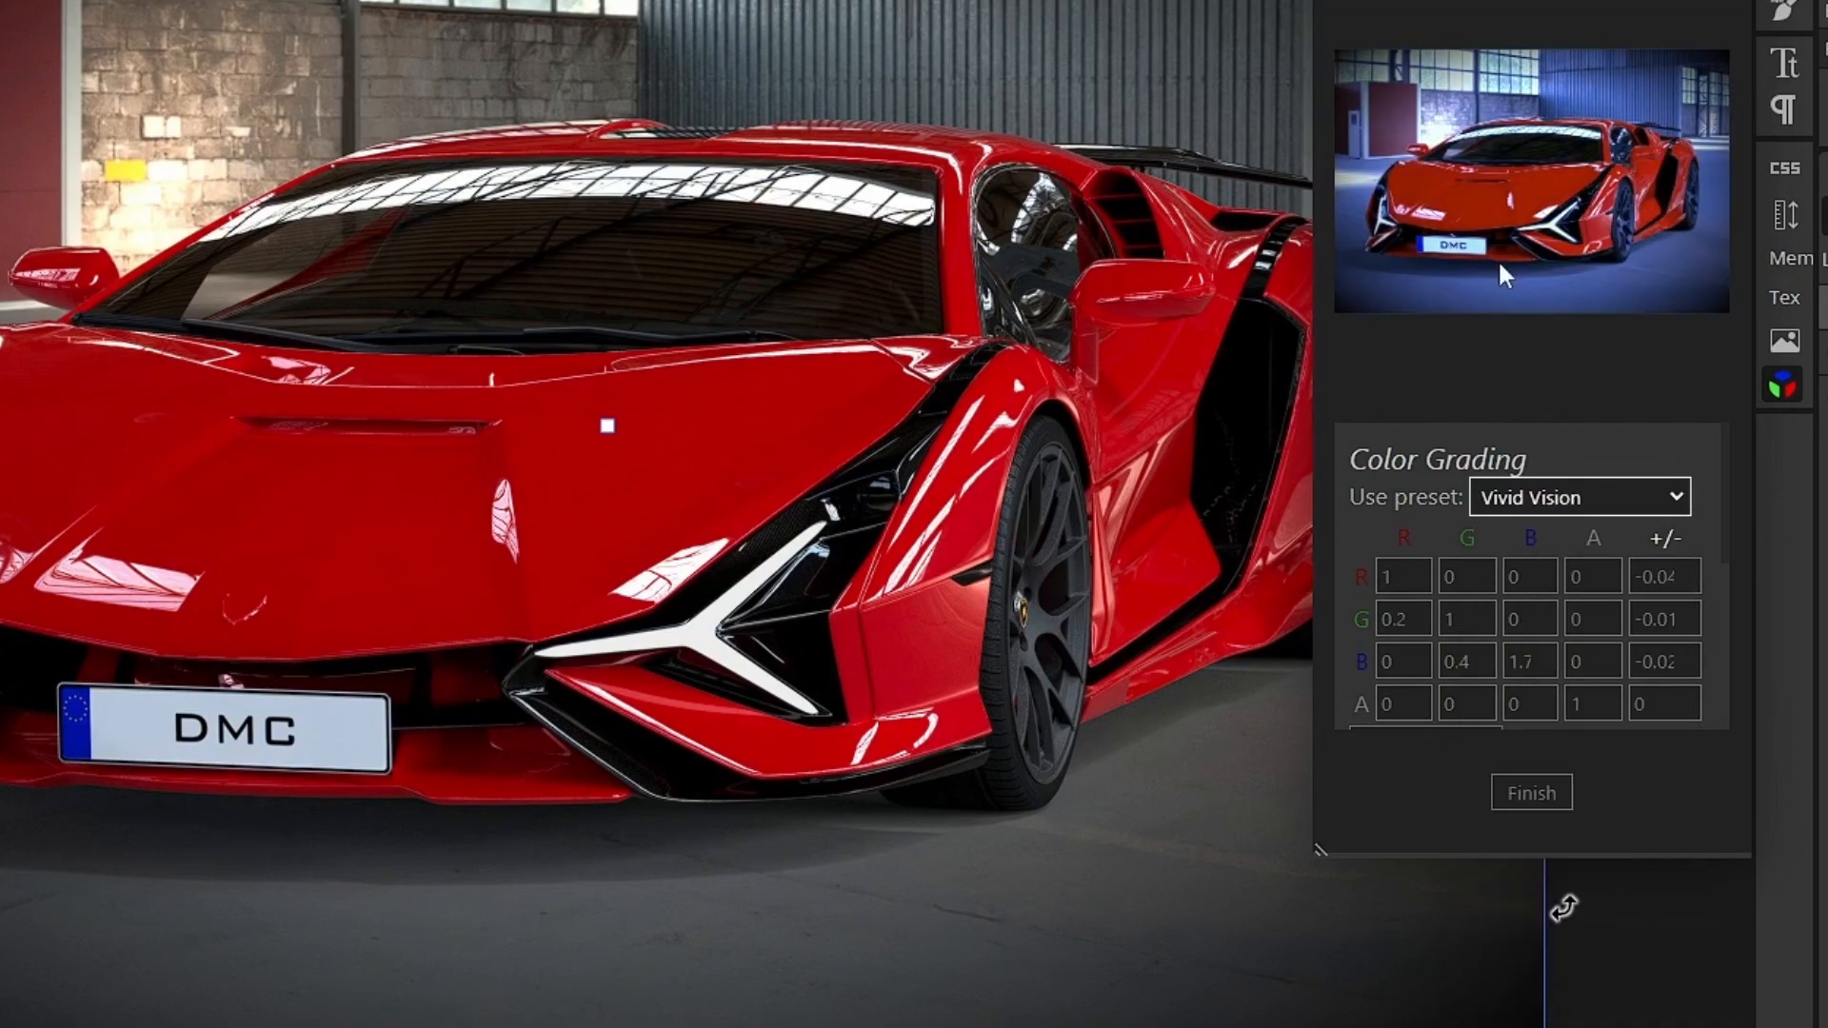
click(1532, 793)
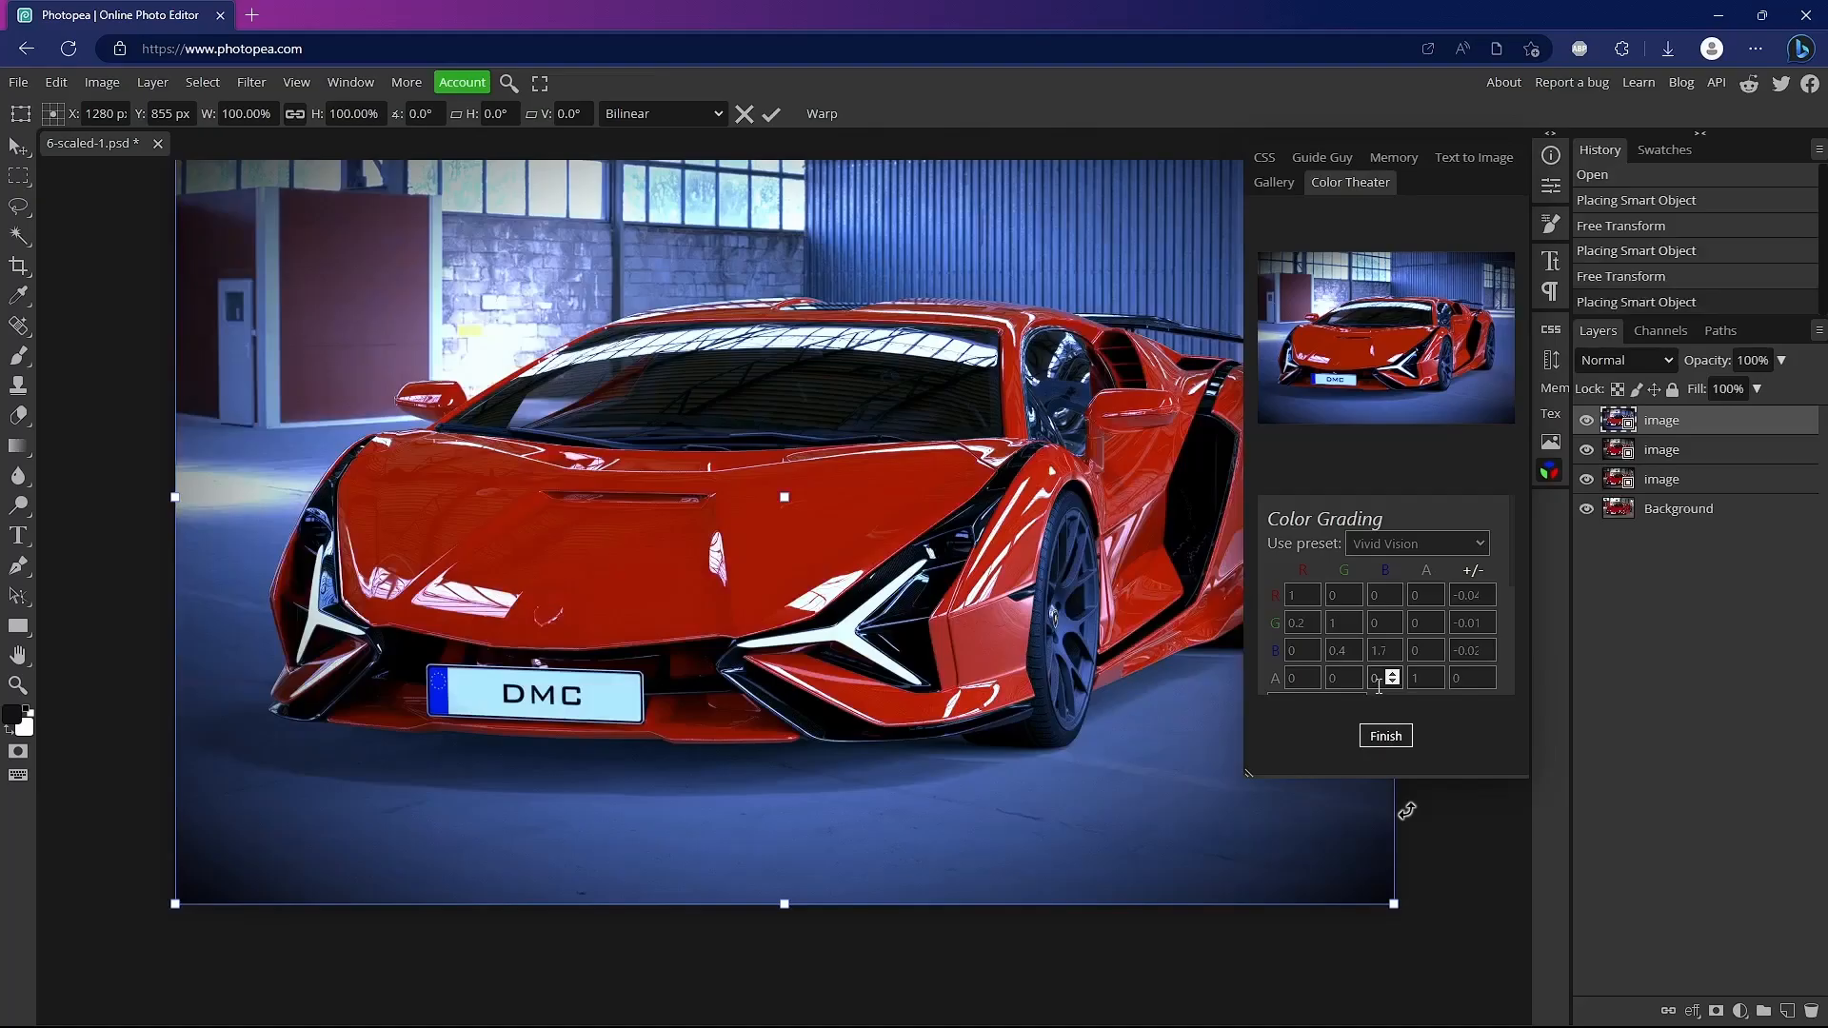
Step: Restore the car photo to its opened state, and install and display the Clouds Generator plugin
click(1562, 179)
click(1562, 179)
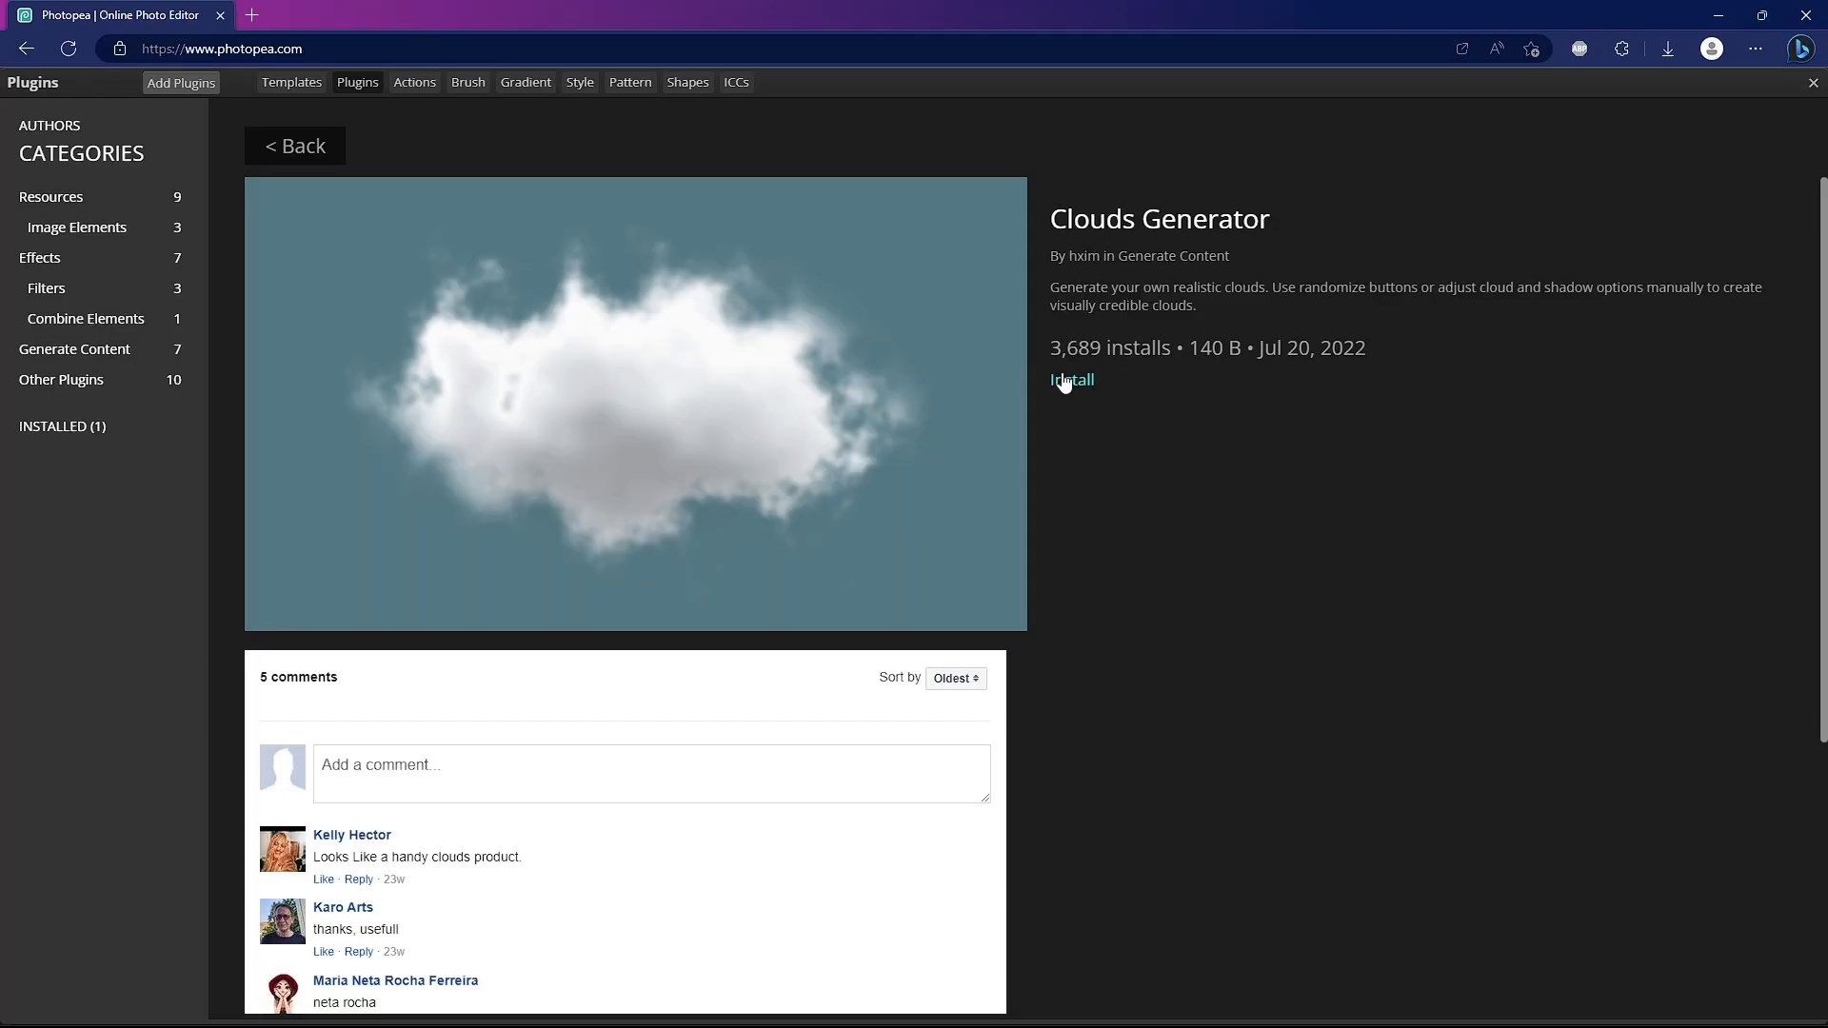
click(1065, 381)
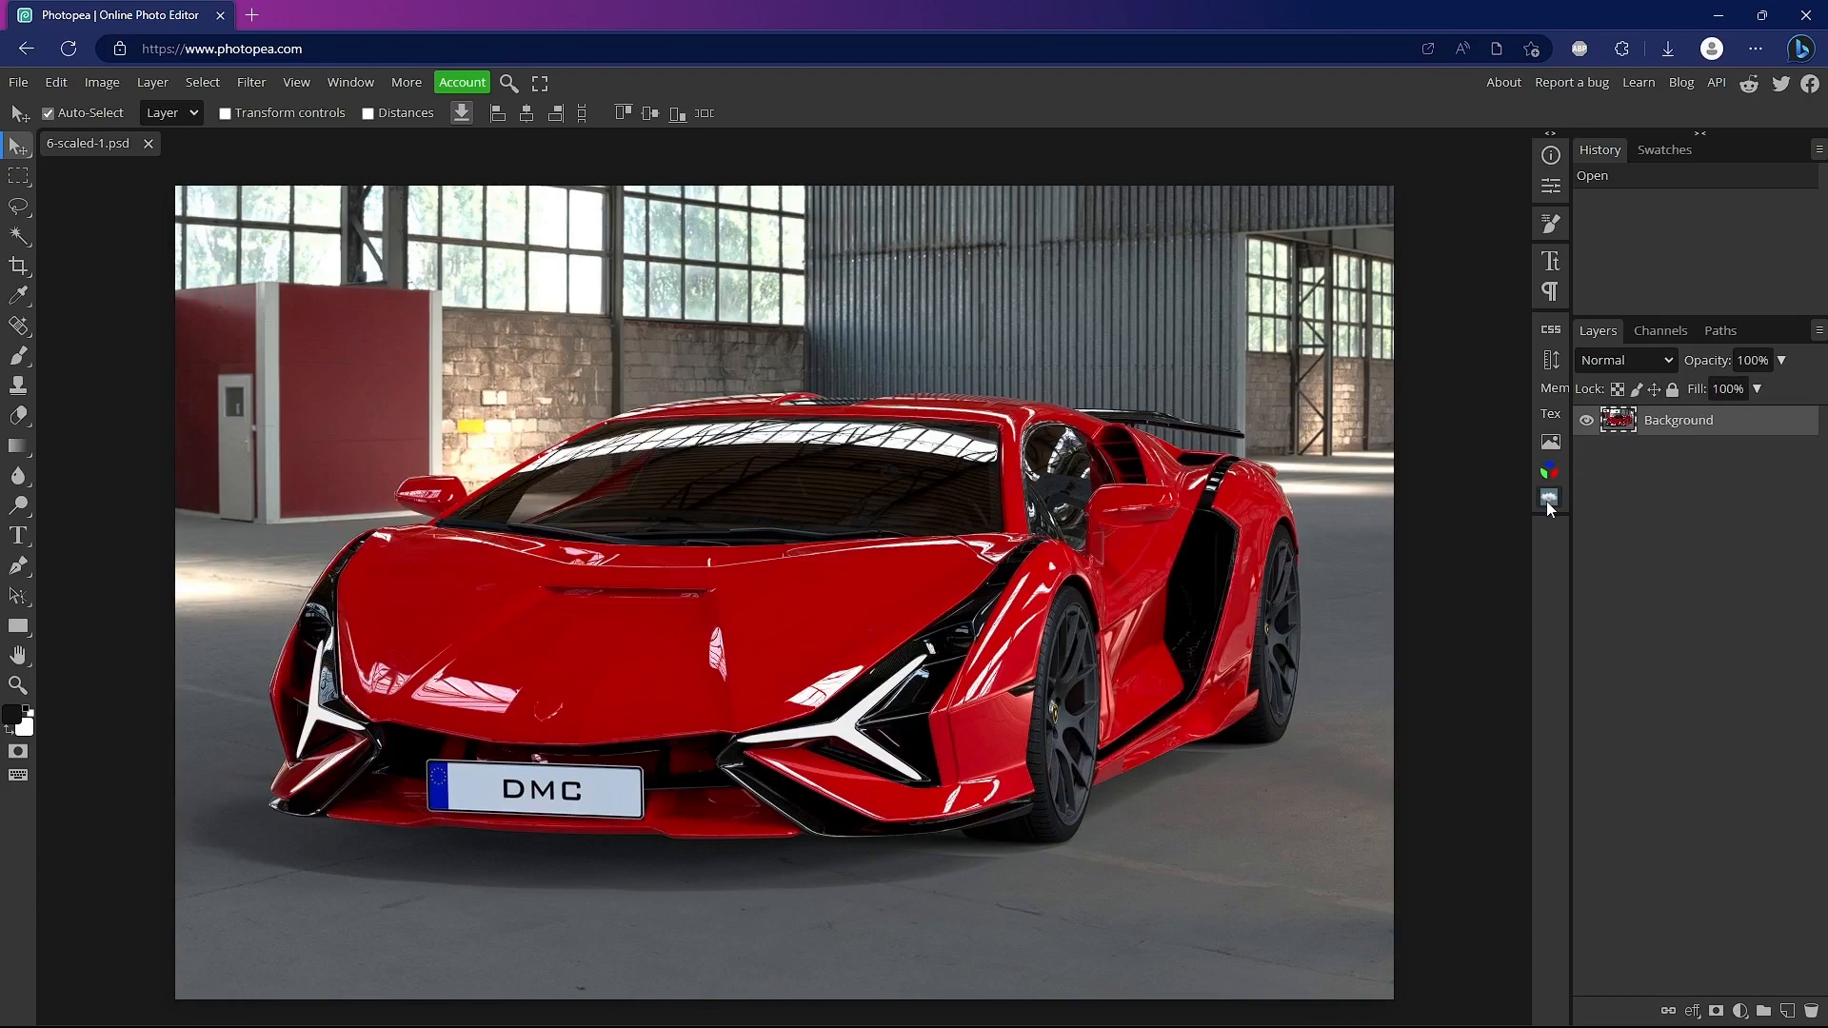
click(1548, 505)
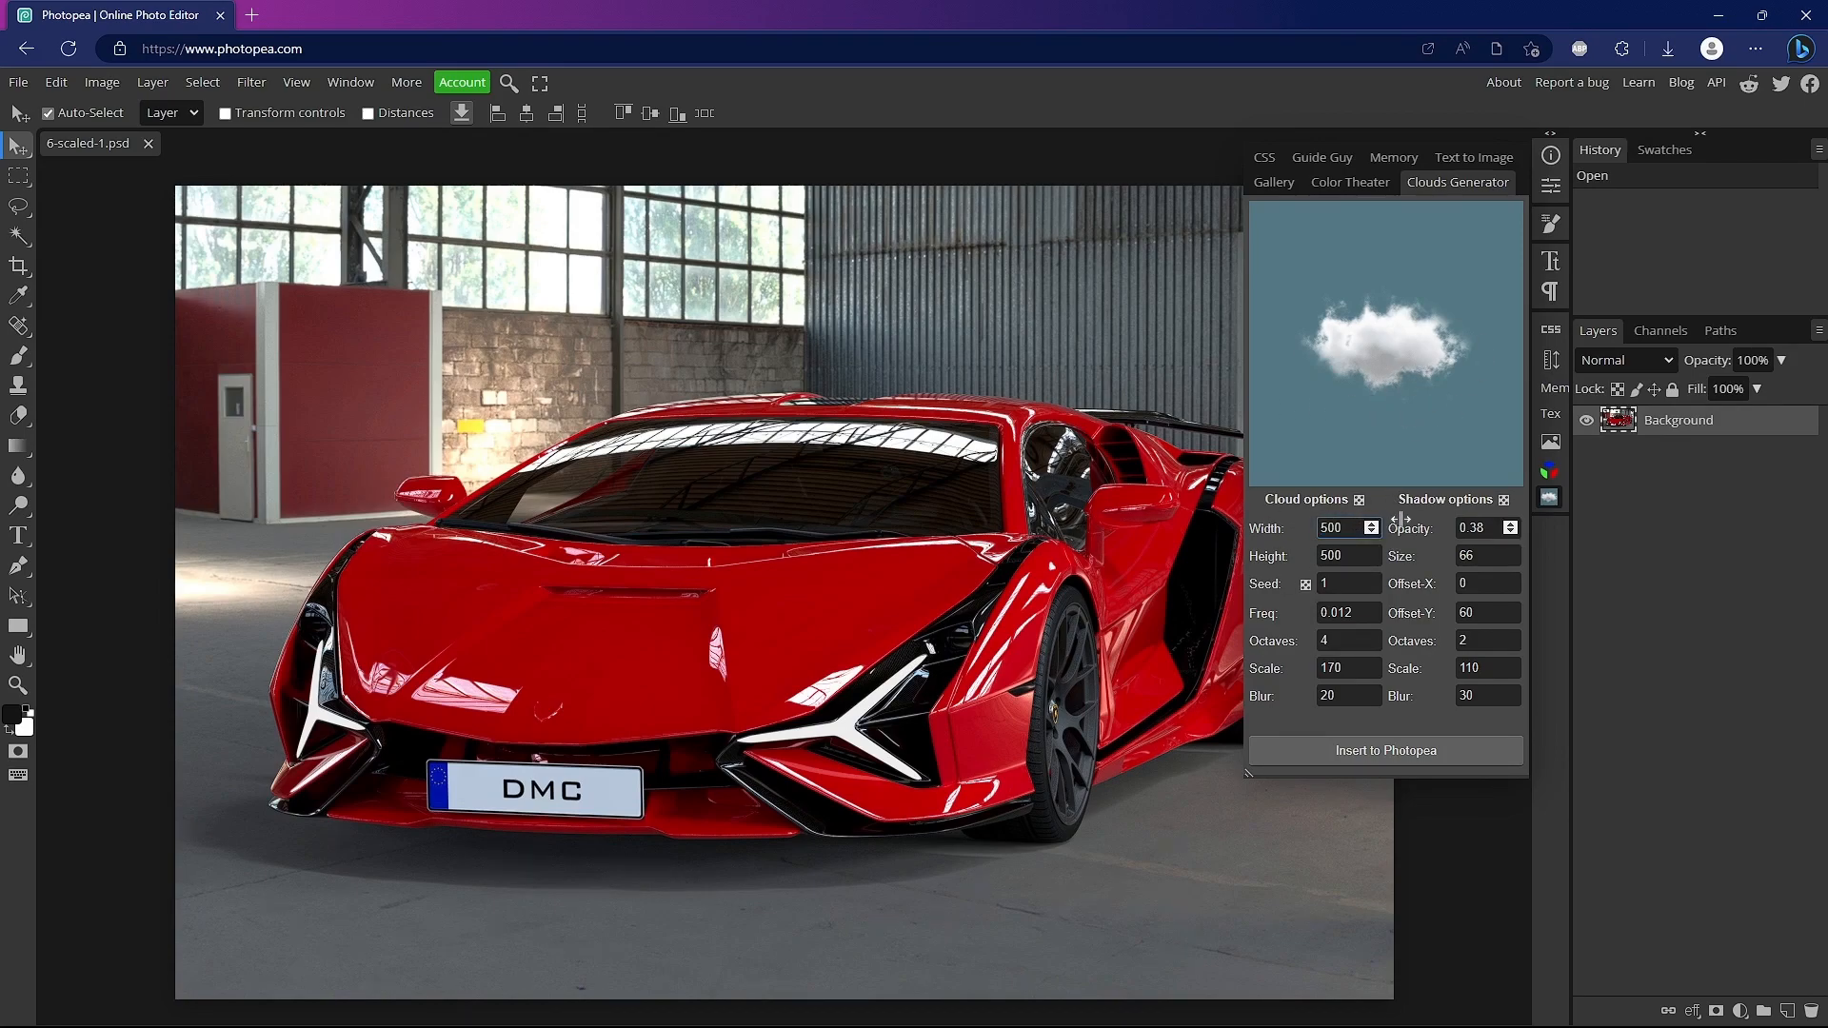
Step: Set the cloud's width to 1000 in Clouds Generator and insert the cloud into the car photo
key(Return)
text(500)
key(Tab)
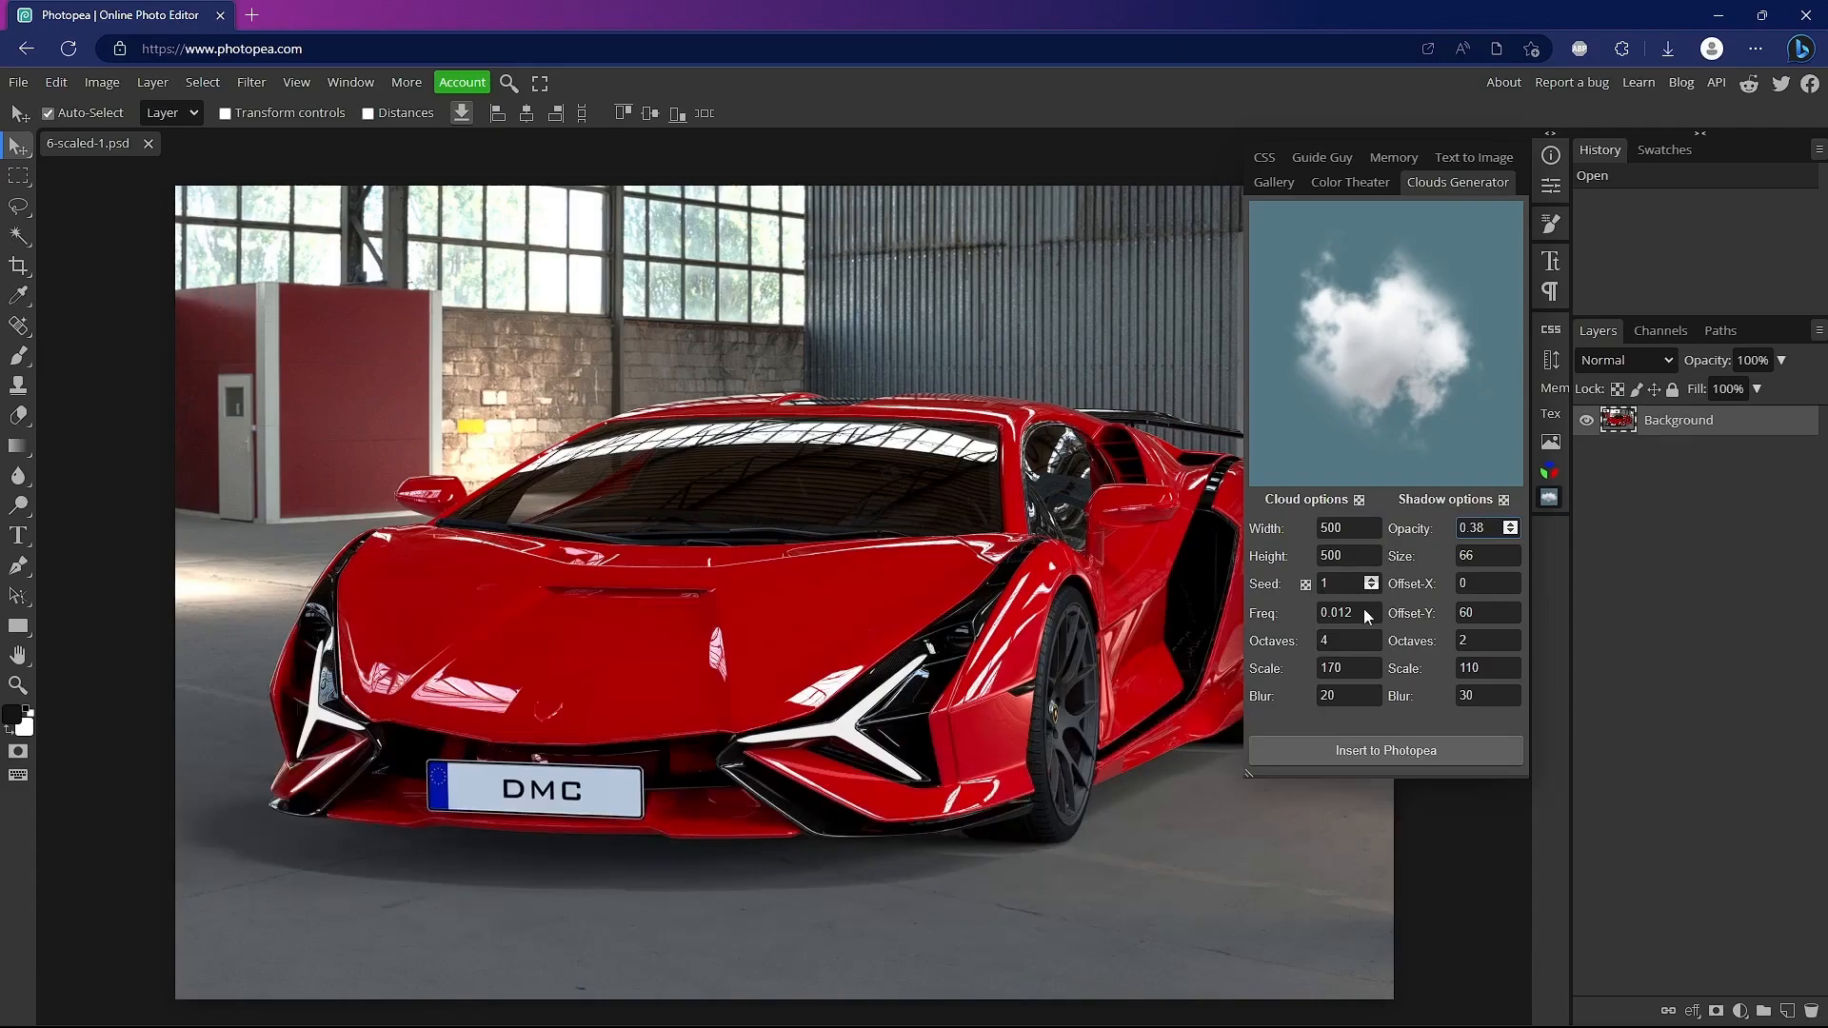
key(shift+Tab)
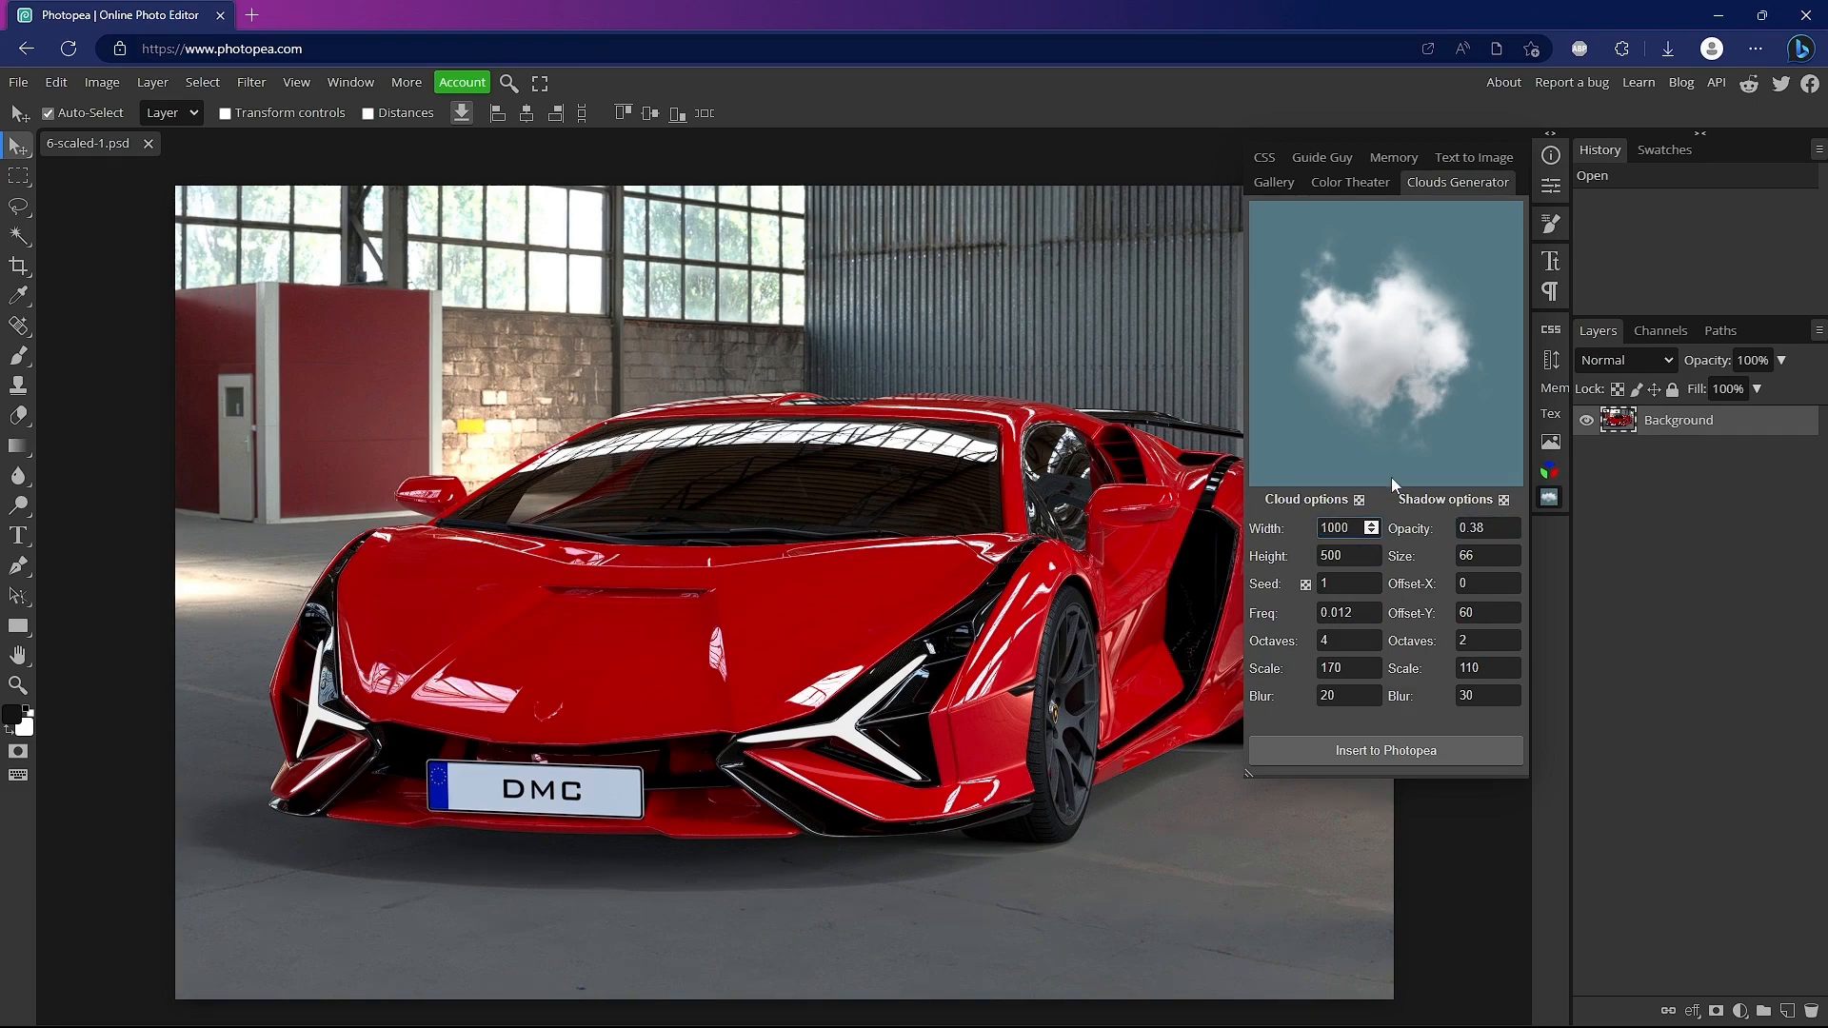
key(Tab)
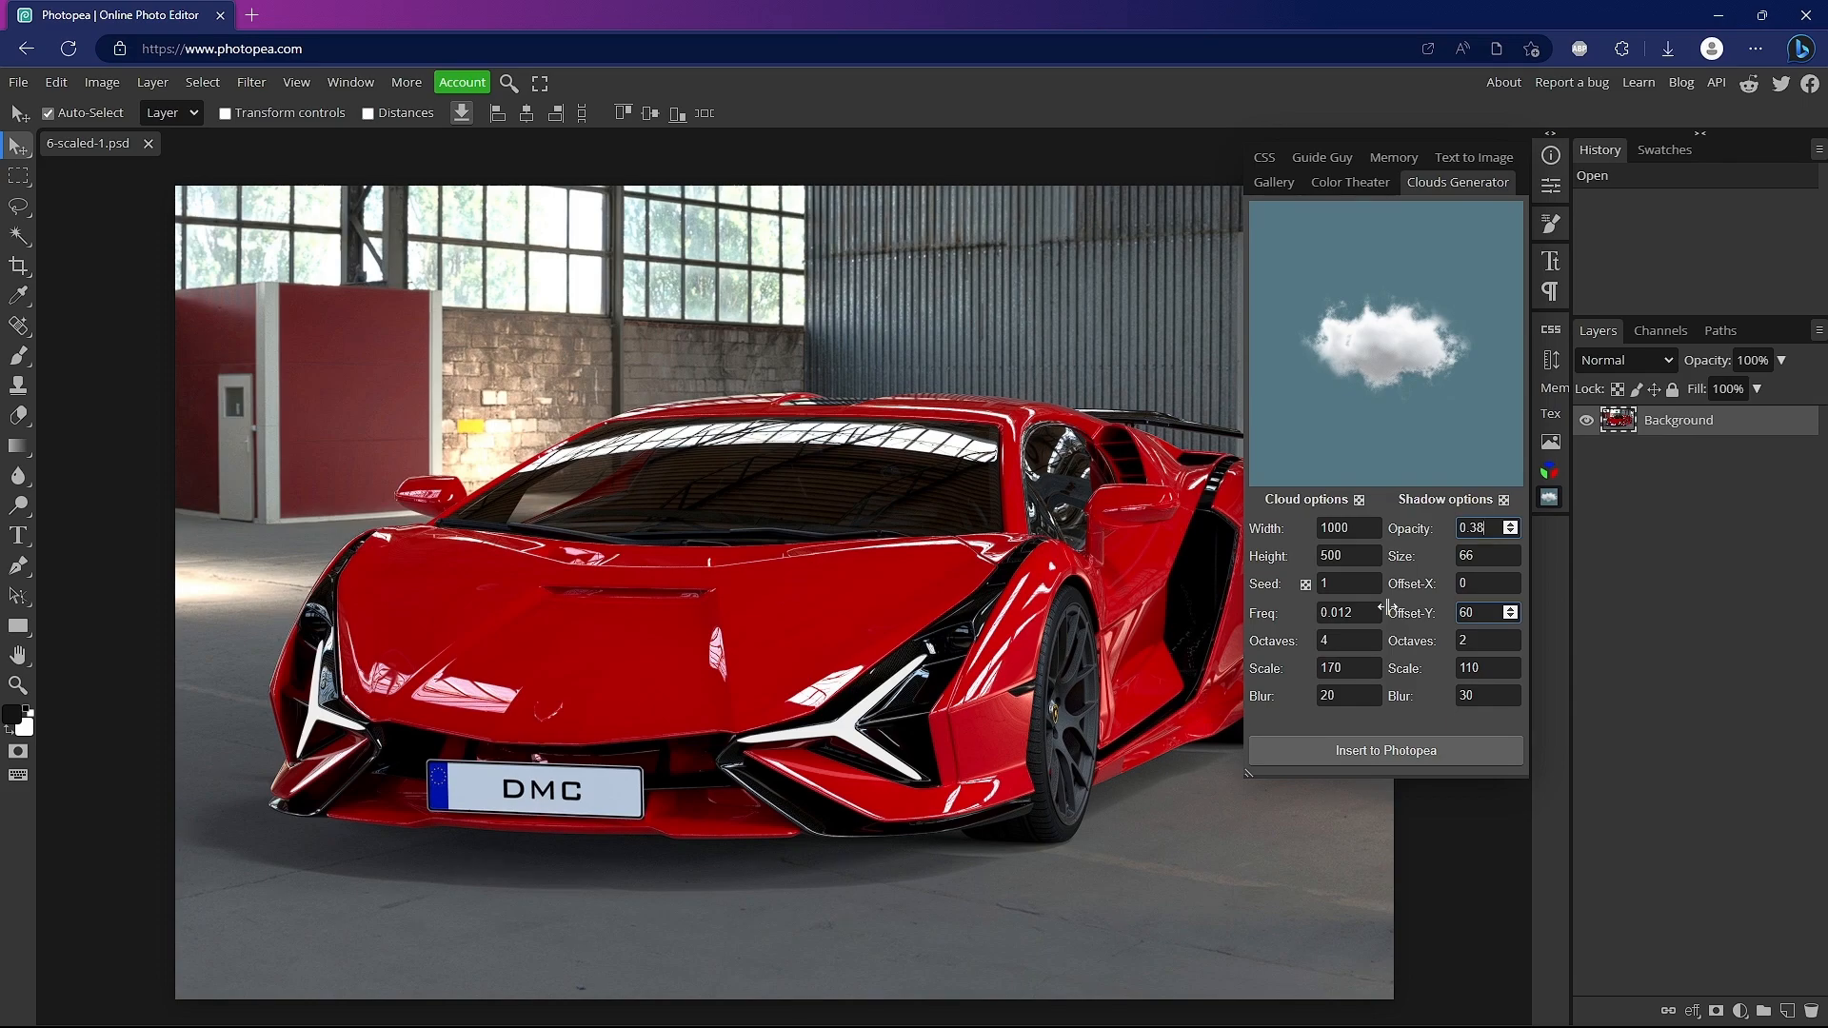
double_click(1350, 697)
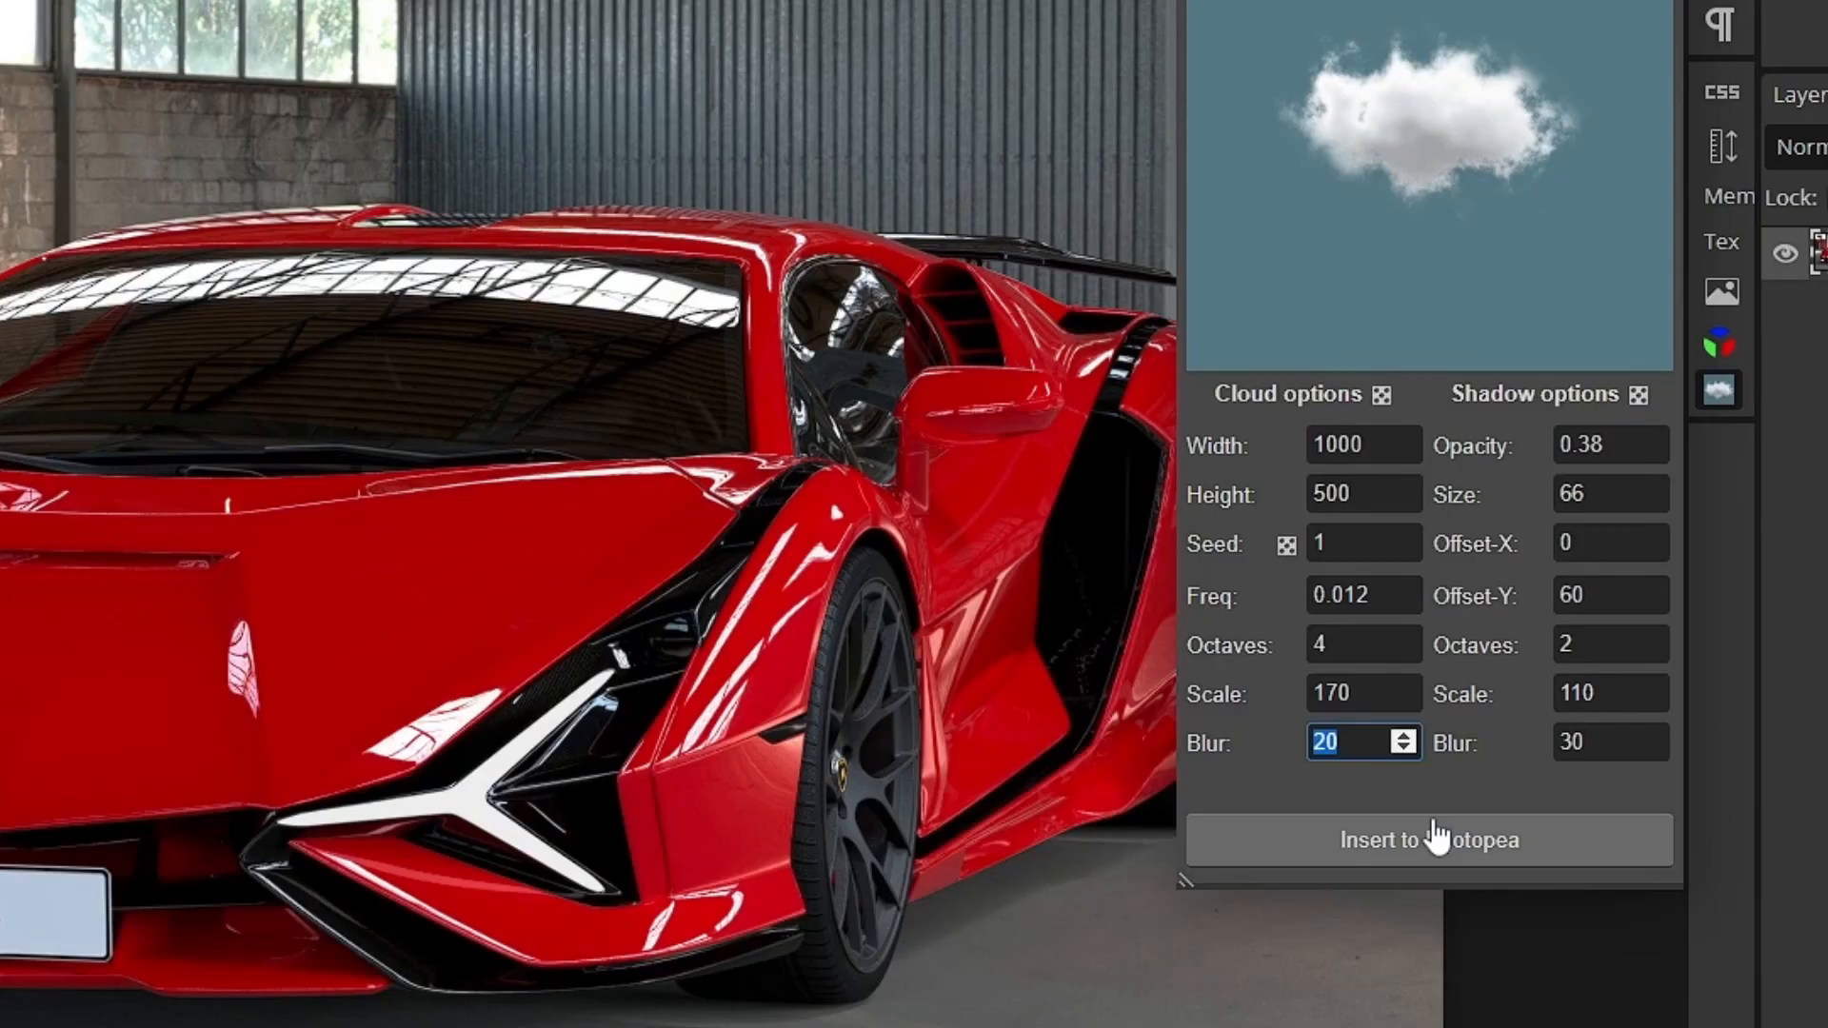
click(1433, 830)
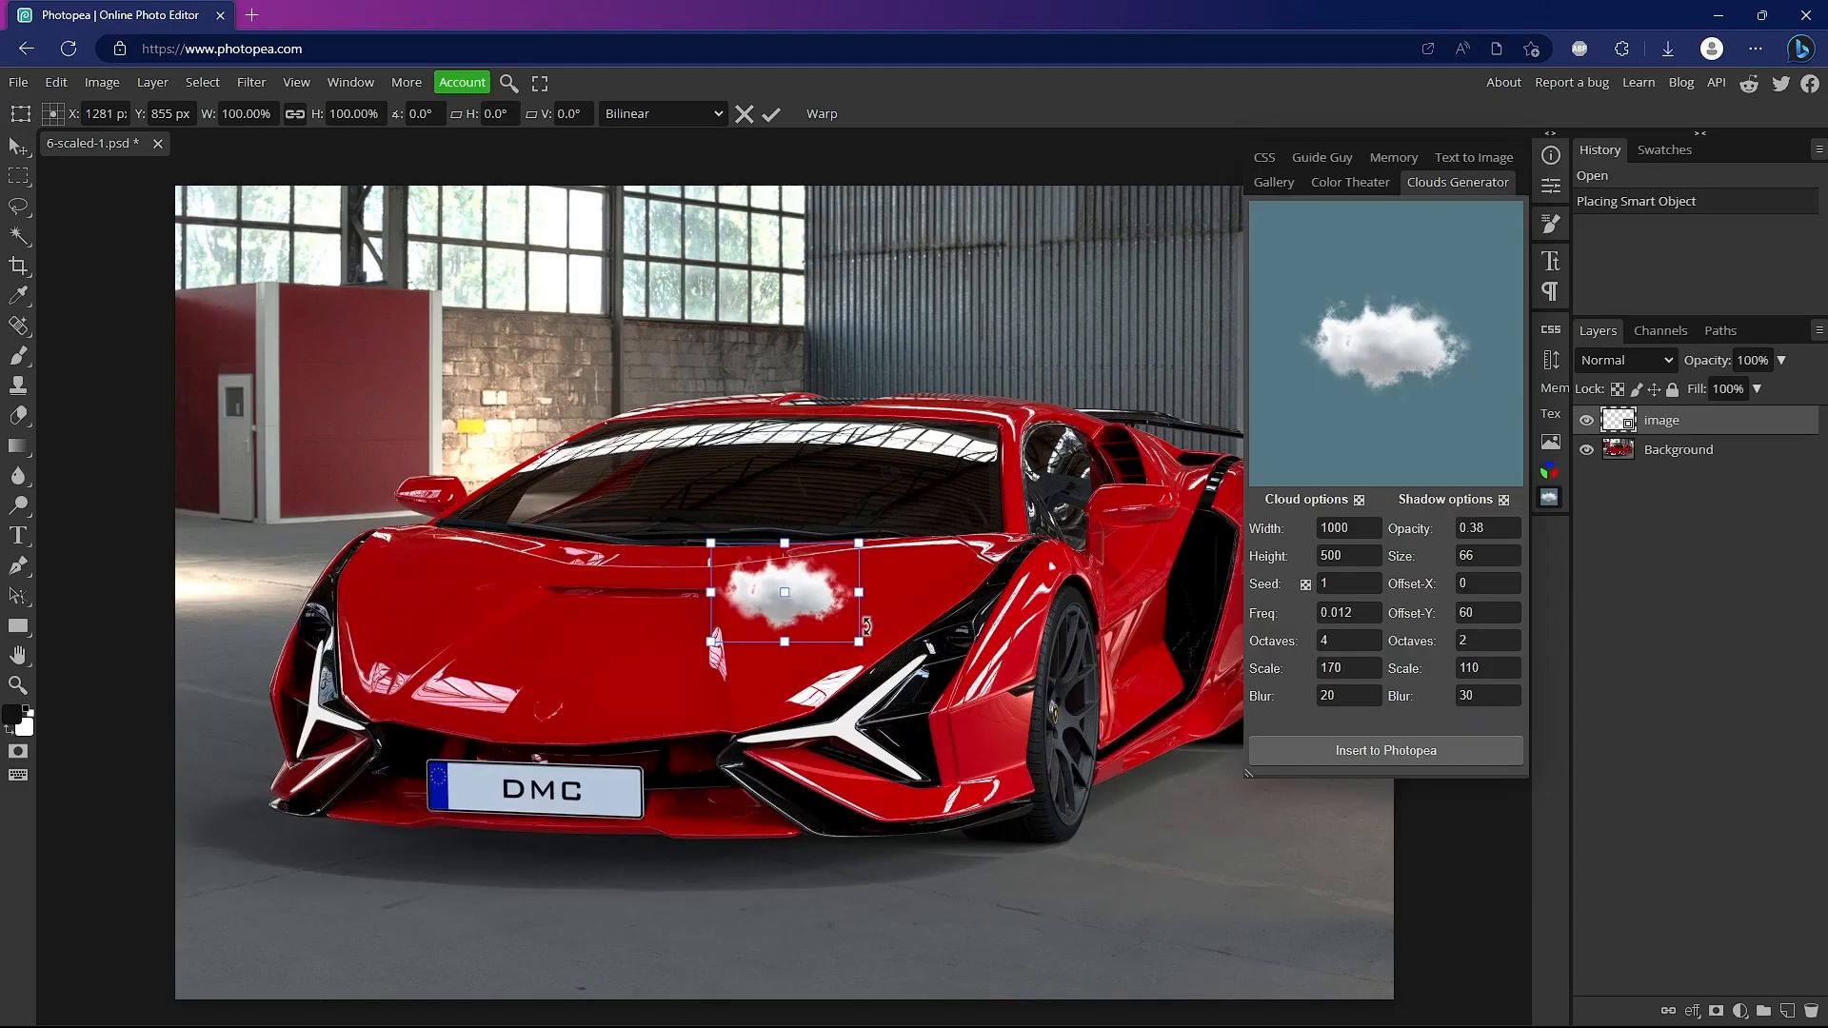
Step: Enlarge the inserted cloud with Free Transform and place it over the lower-left foreground, covering the car's front bumper
drag(493, 647, 750, 766)
drag(1004, 709, 1597, 986)
drag(1237, 890, 734, 810)
drag(1095, 462, 1258, 756)
drag(1013, 451, 752, 916)
click(771, 116)
Step: Duplicate the cloud layer and move the copy to the right, over the car's front wheel
scroll(824, 582, down, 2)
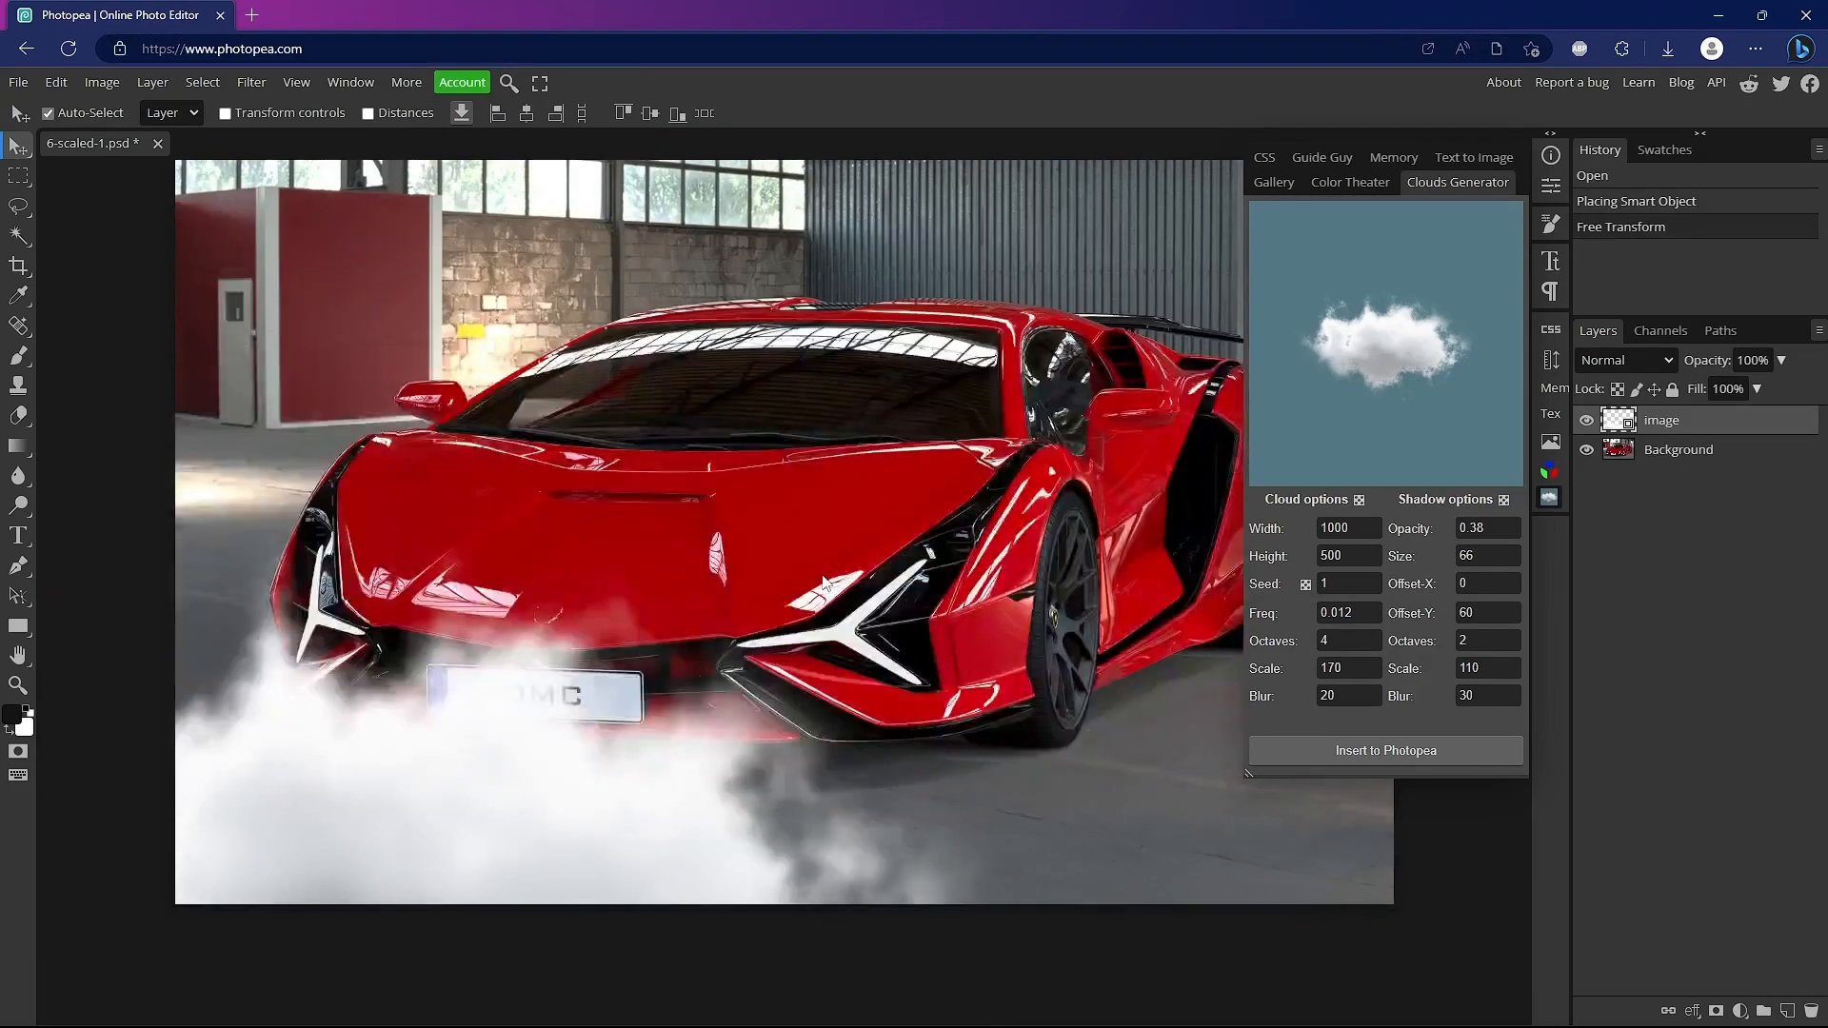
key(ctrl+j)
drag(962, 695, 1060, 594)
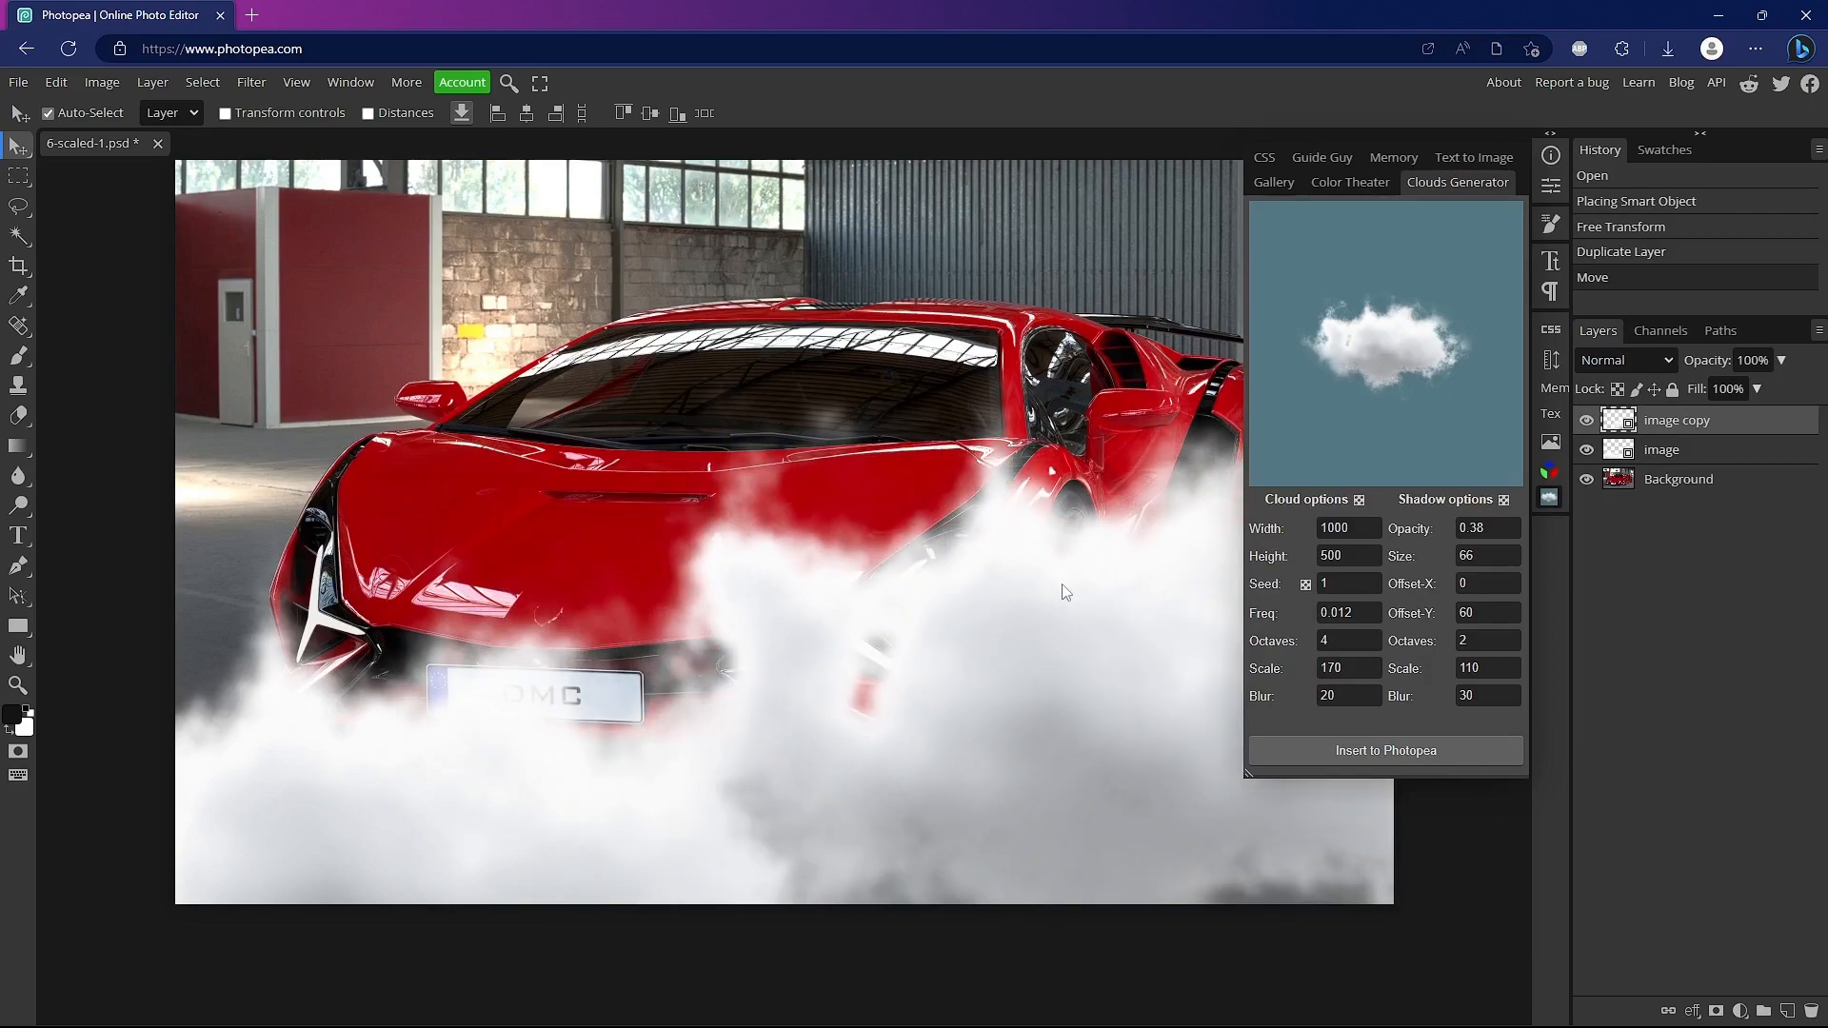
Step: Hide the plugin panel and lower the opacity of the duplicated cloud layer to 15%
click(1560, 269)
click(1560, 268)
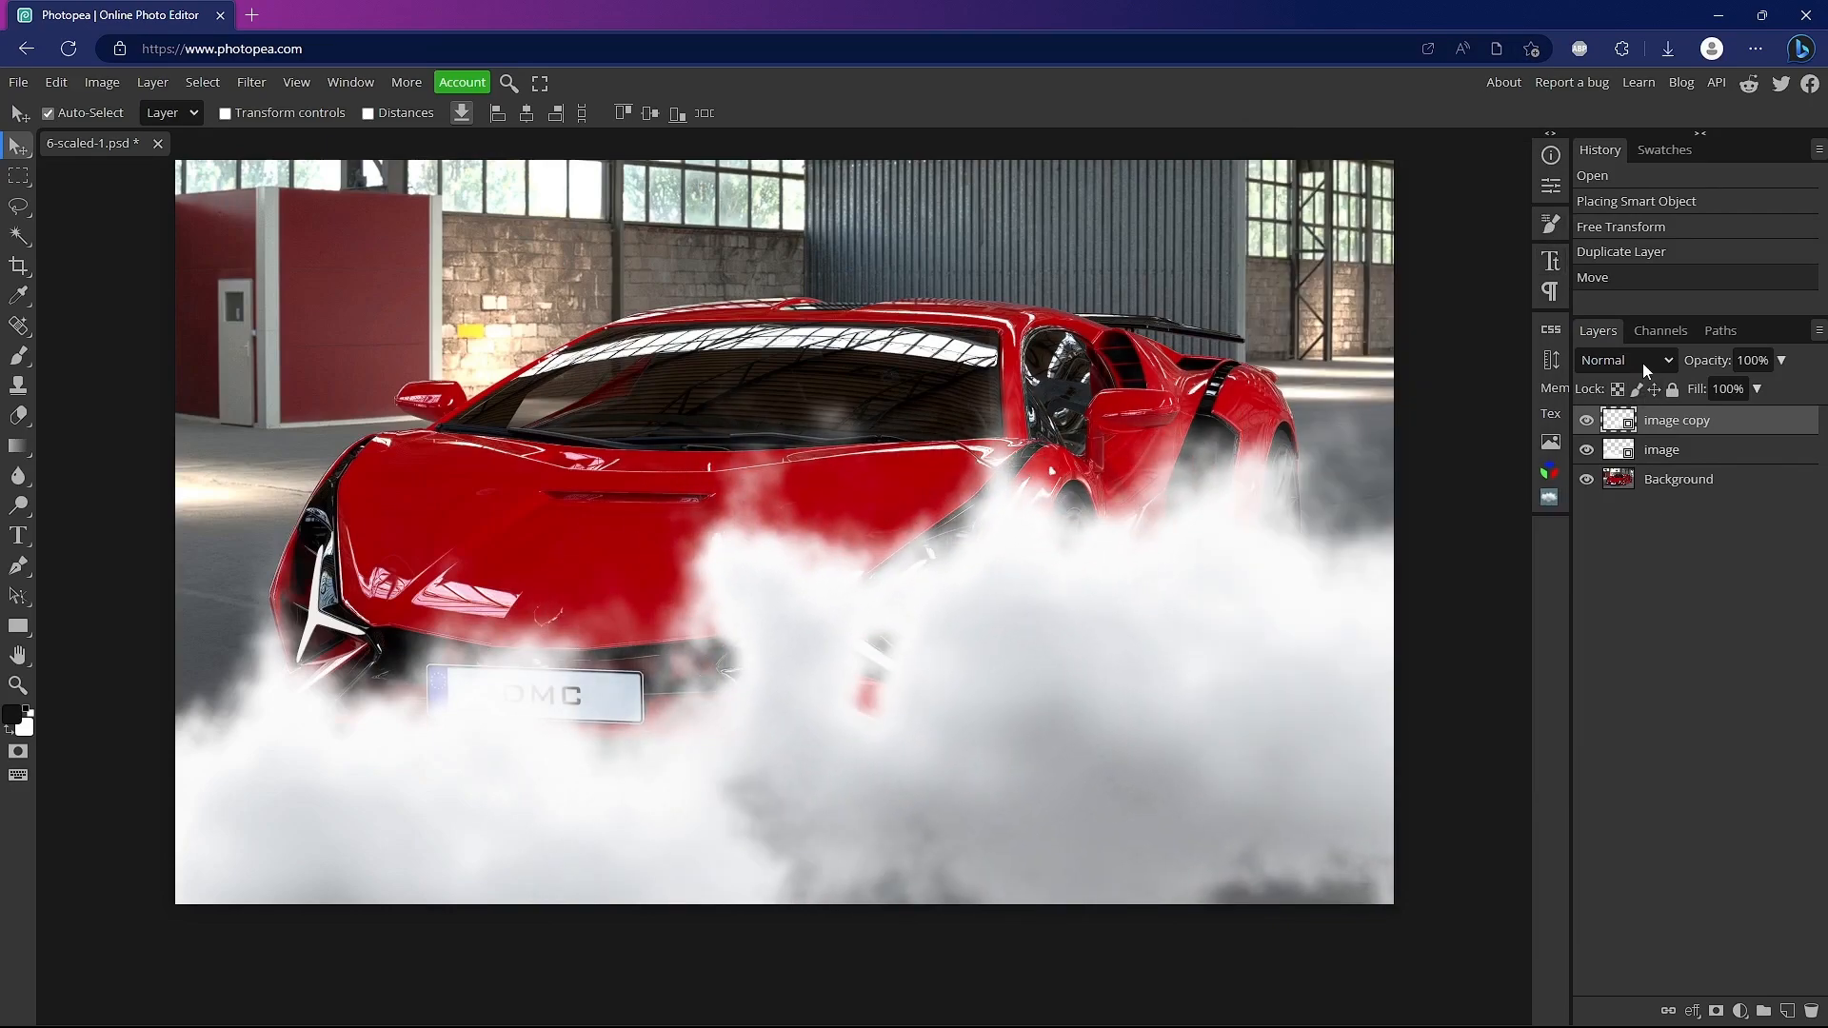
click(1781, 359)
drag(1782, 388, 1704, 387)
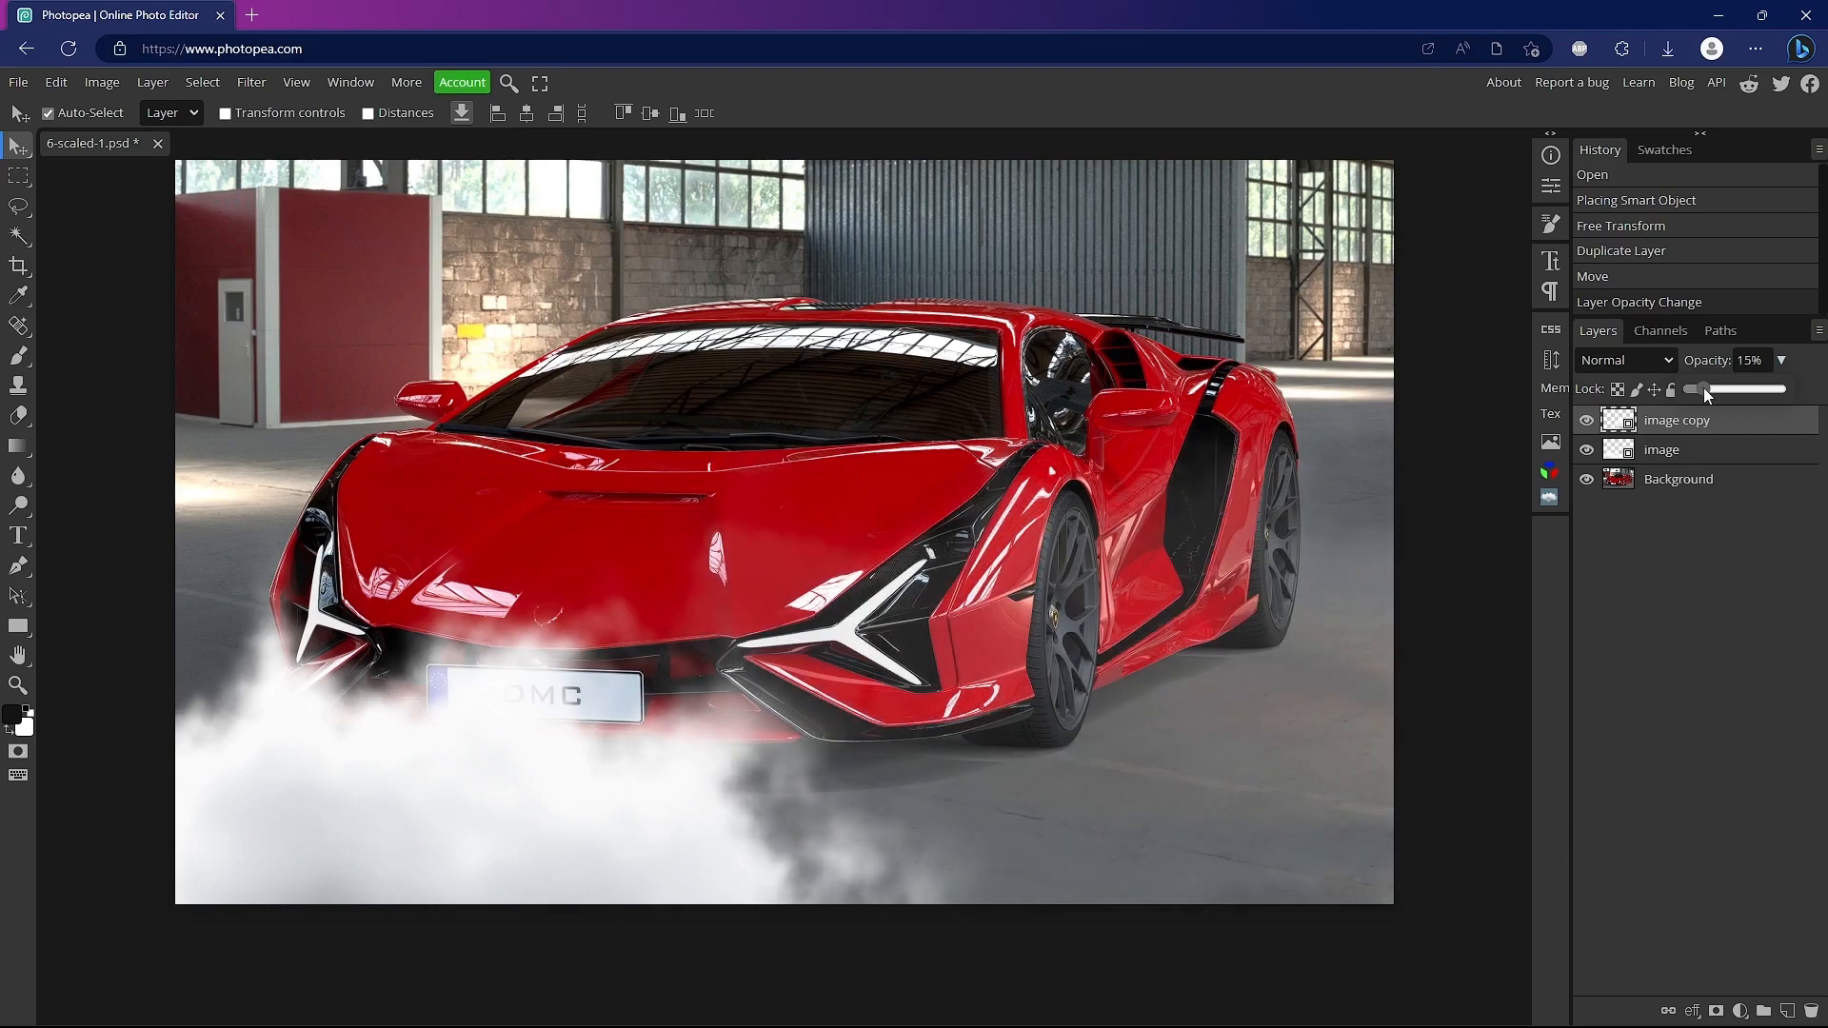
Step: Lower the opacity of the original cloud layer to a faint haze, leaving its layer style unchanged
double_click(1700, 451)
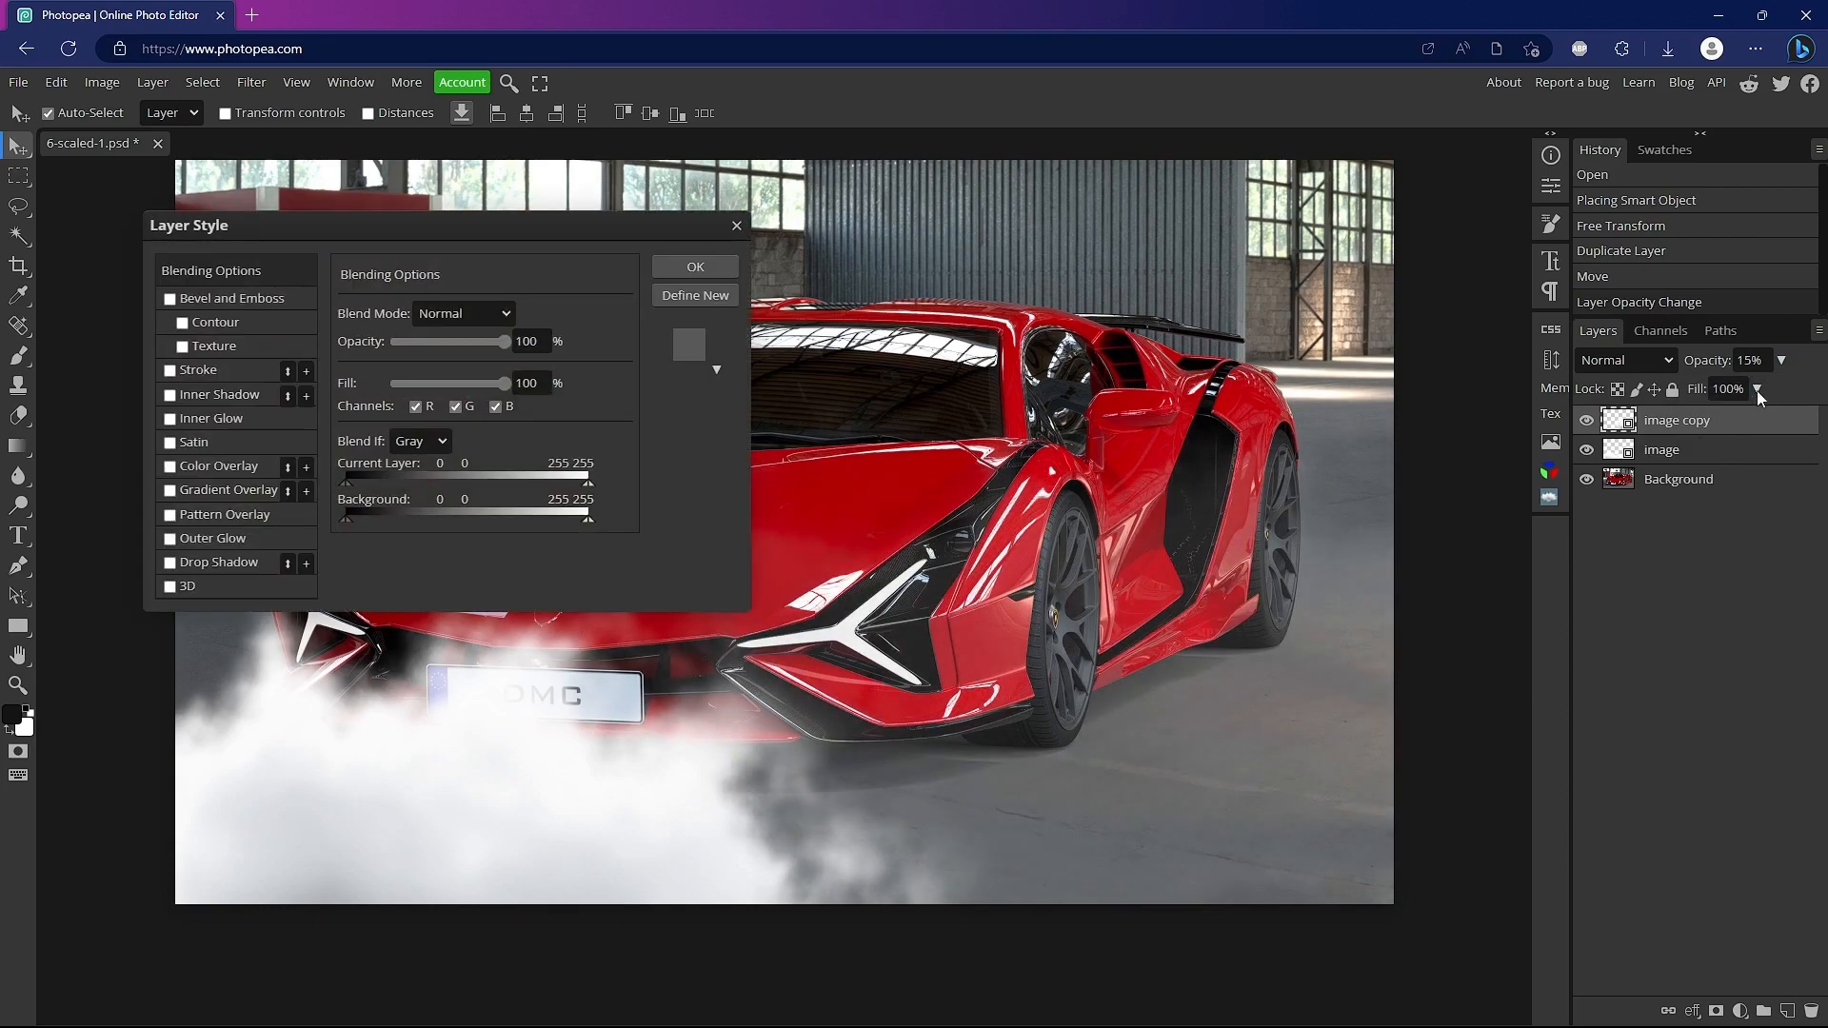
click(735, 224)
click(1661, 450)
click(1781, 359)
mouse_move(1727, 390)
mouse_down()
mouse_move(1686, 388)
mouse_move(1711, 388)
mouse_up()
Step: Reposition the two faint clouds over the floor in front of the bumper and beside the car
drag(598, 803, 471, 852)
drag(1000, 780, 1084, 946)
drag(1199, 915, 1352, 819)
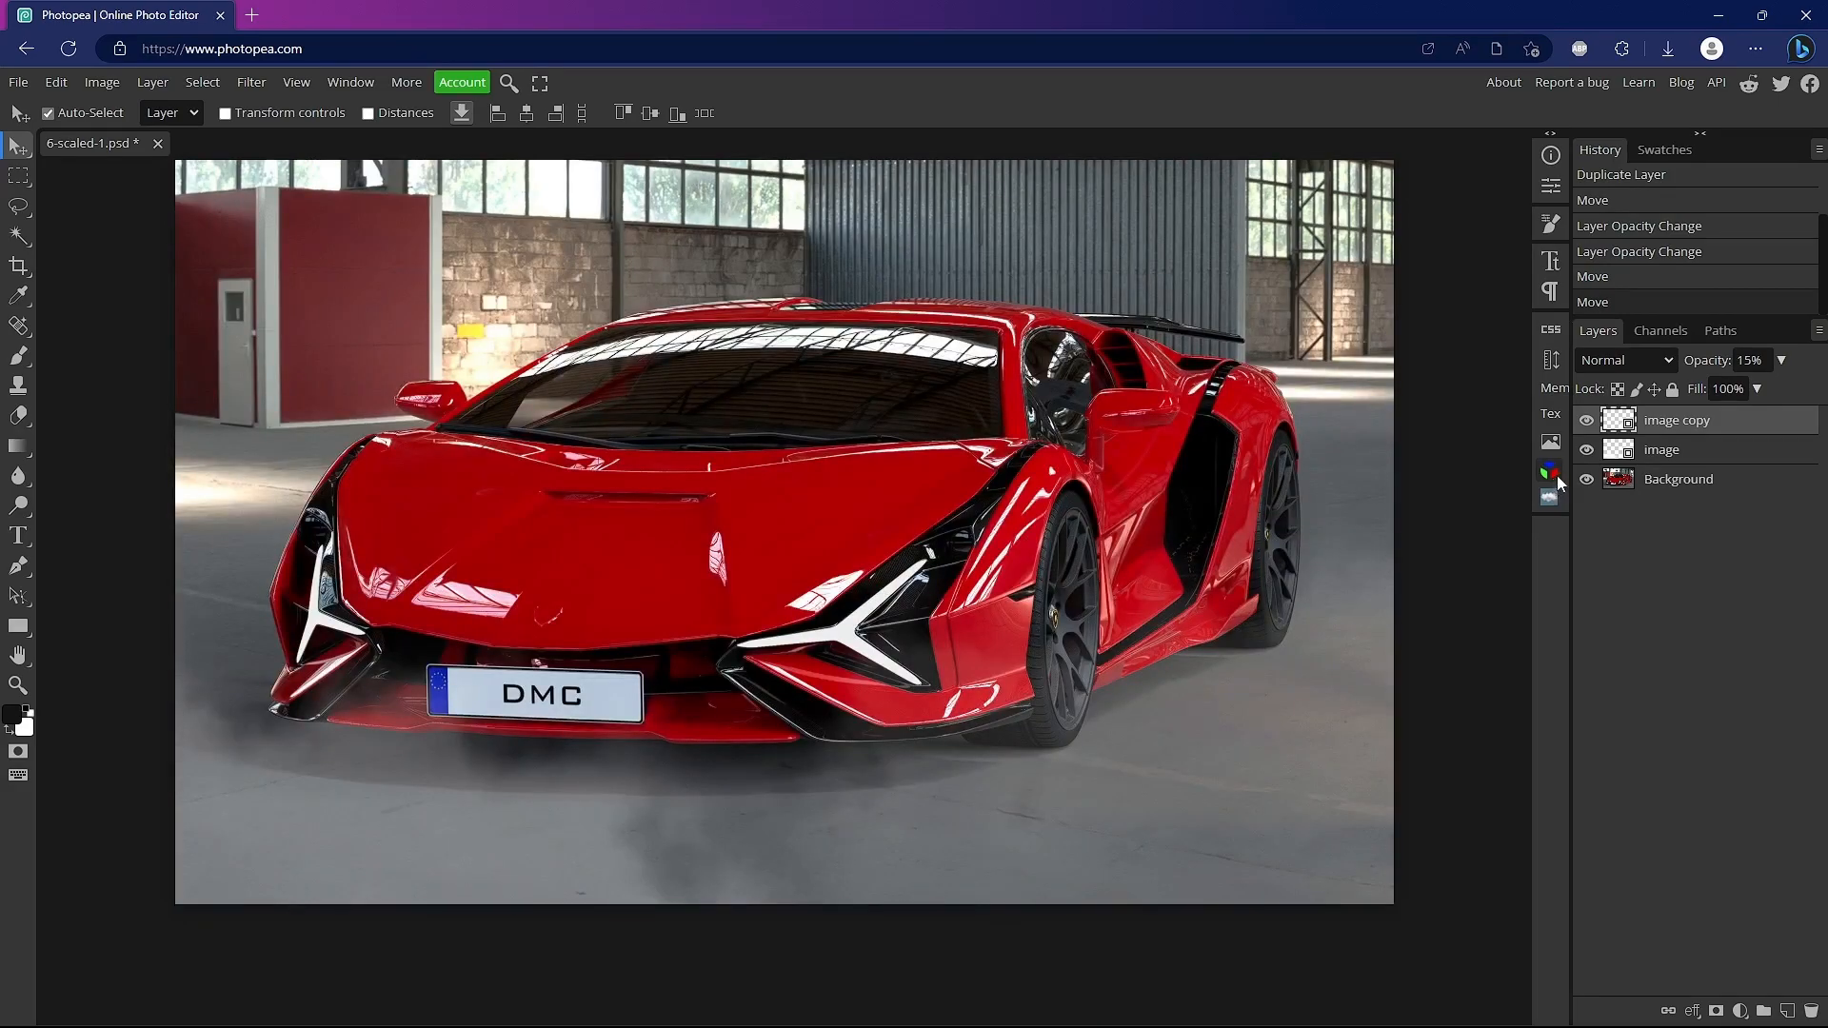
Step: Apply the Vivid Vision color grading preset in Color Theater and insert the graded image into the document
click(1556, 479)
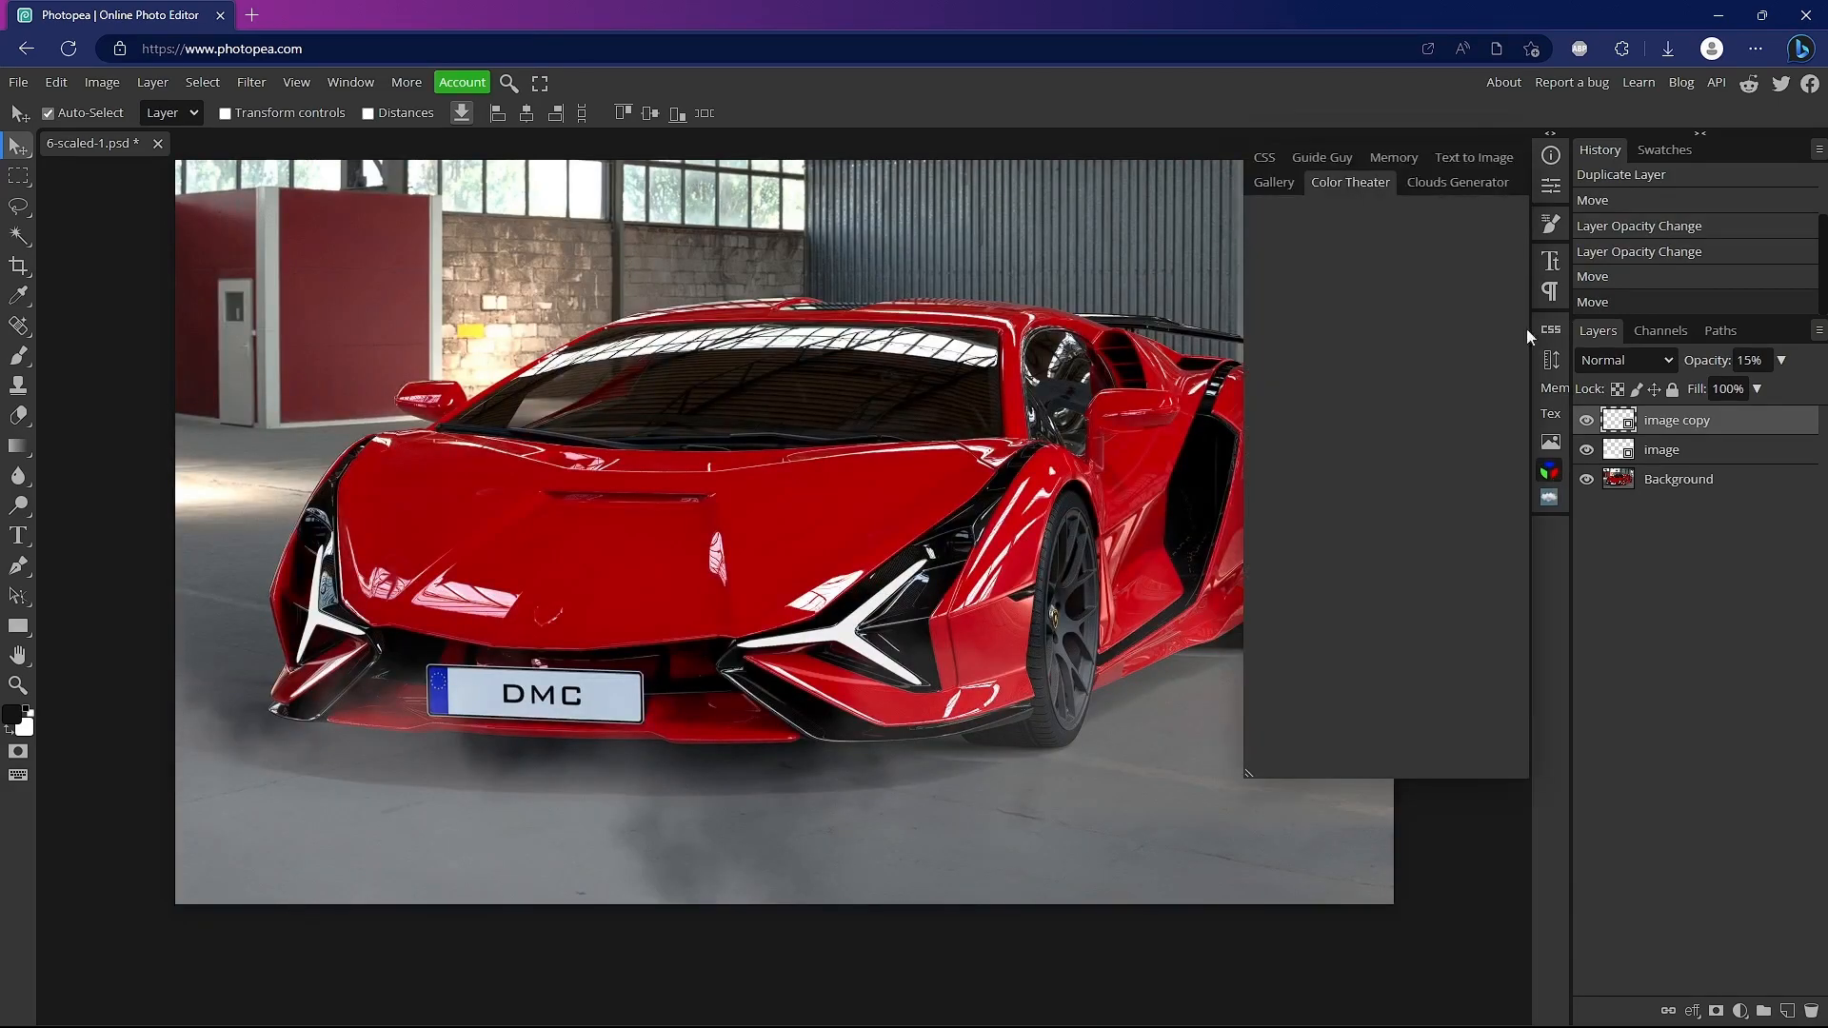
click(1415, 539)
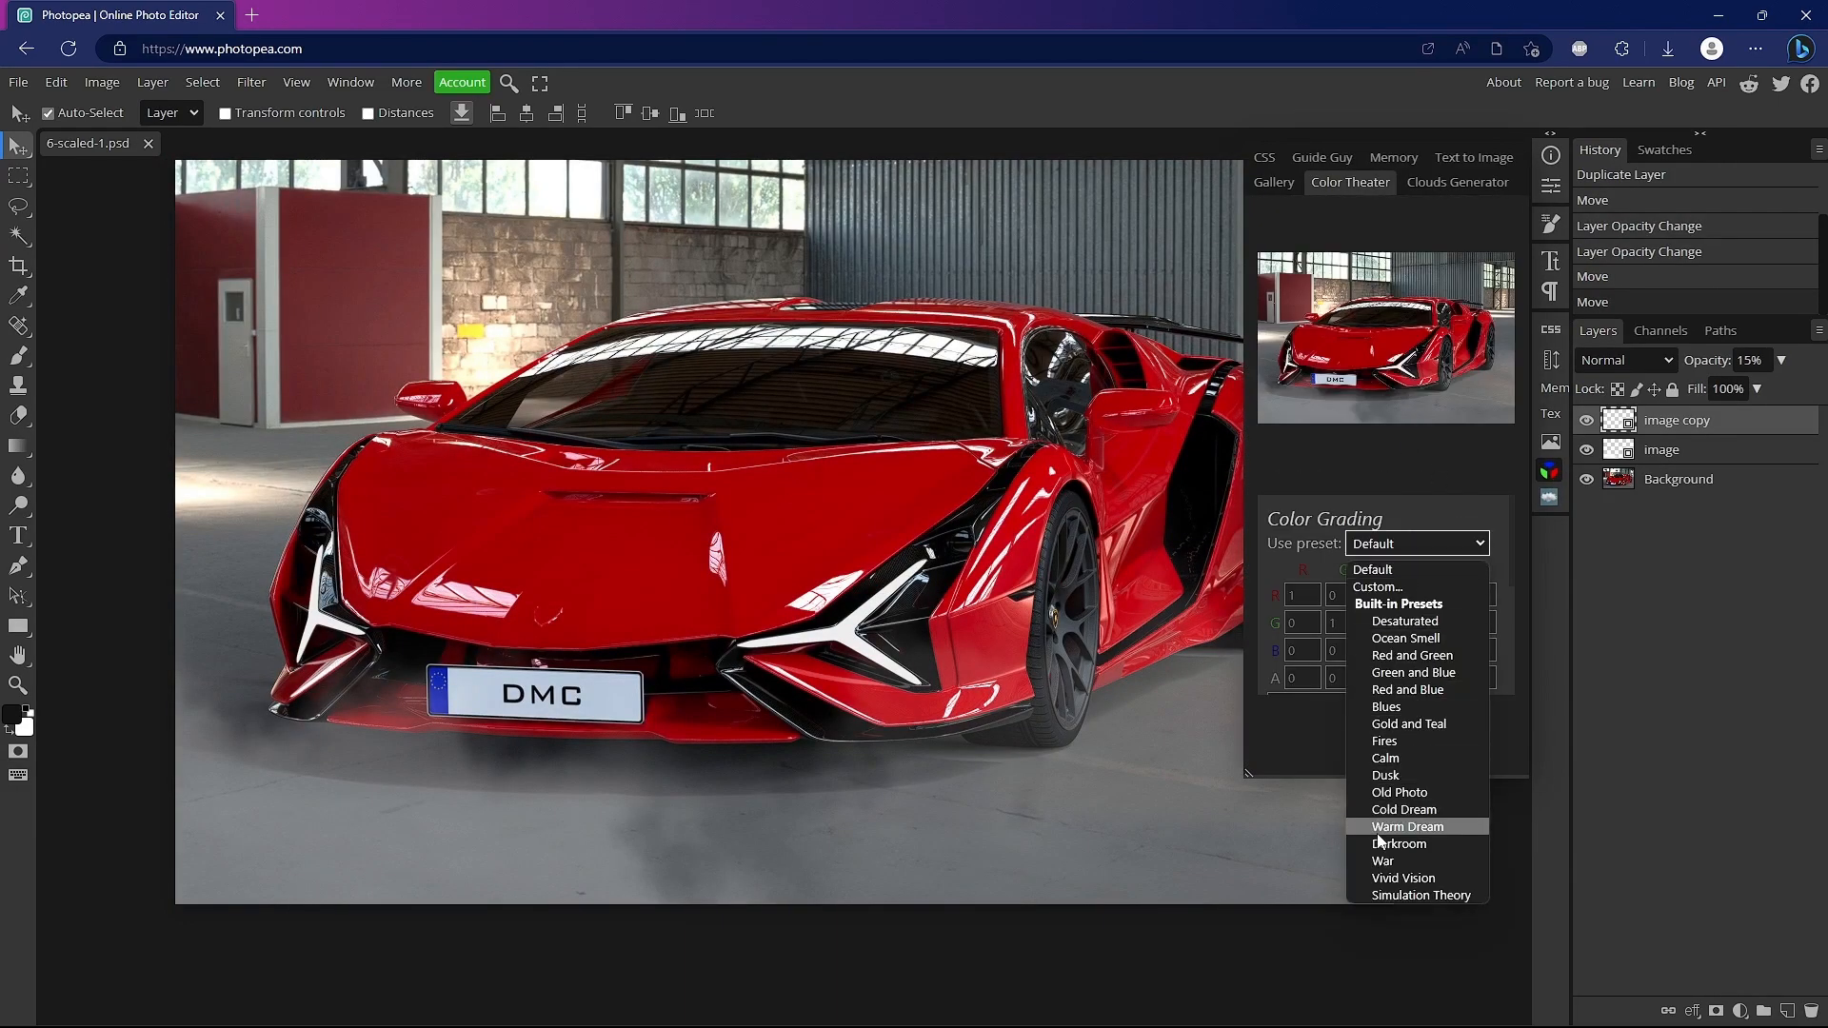
click(1419, 869)
click(1386, 735)
Step: Set the Color Theater vignette opacity to 6 and insert the vignetted Vivid Vision grade
scroll(1377, 585, down, 3)
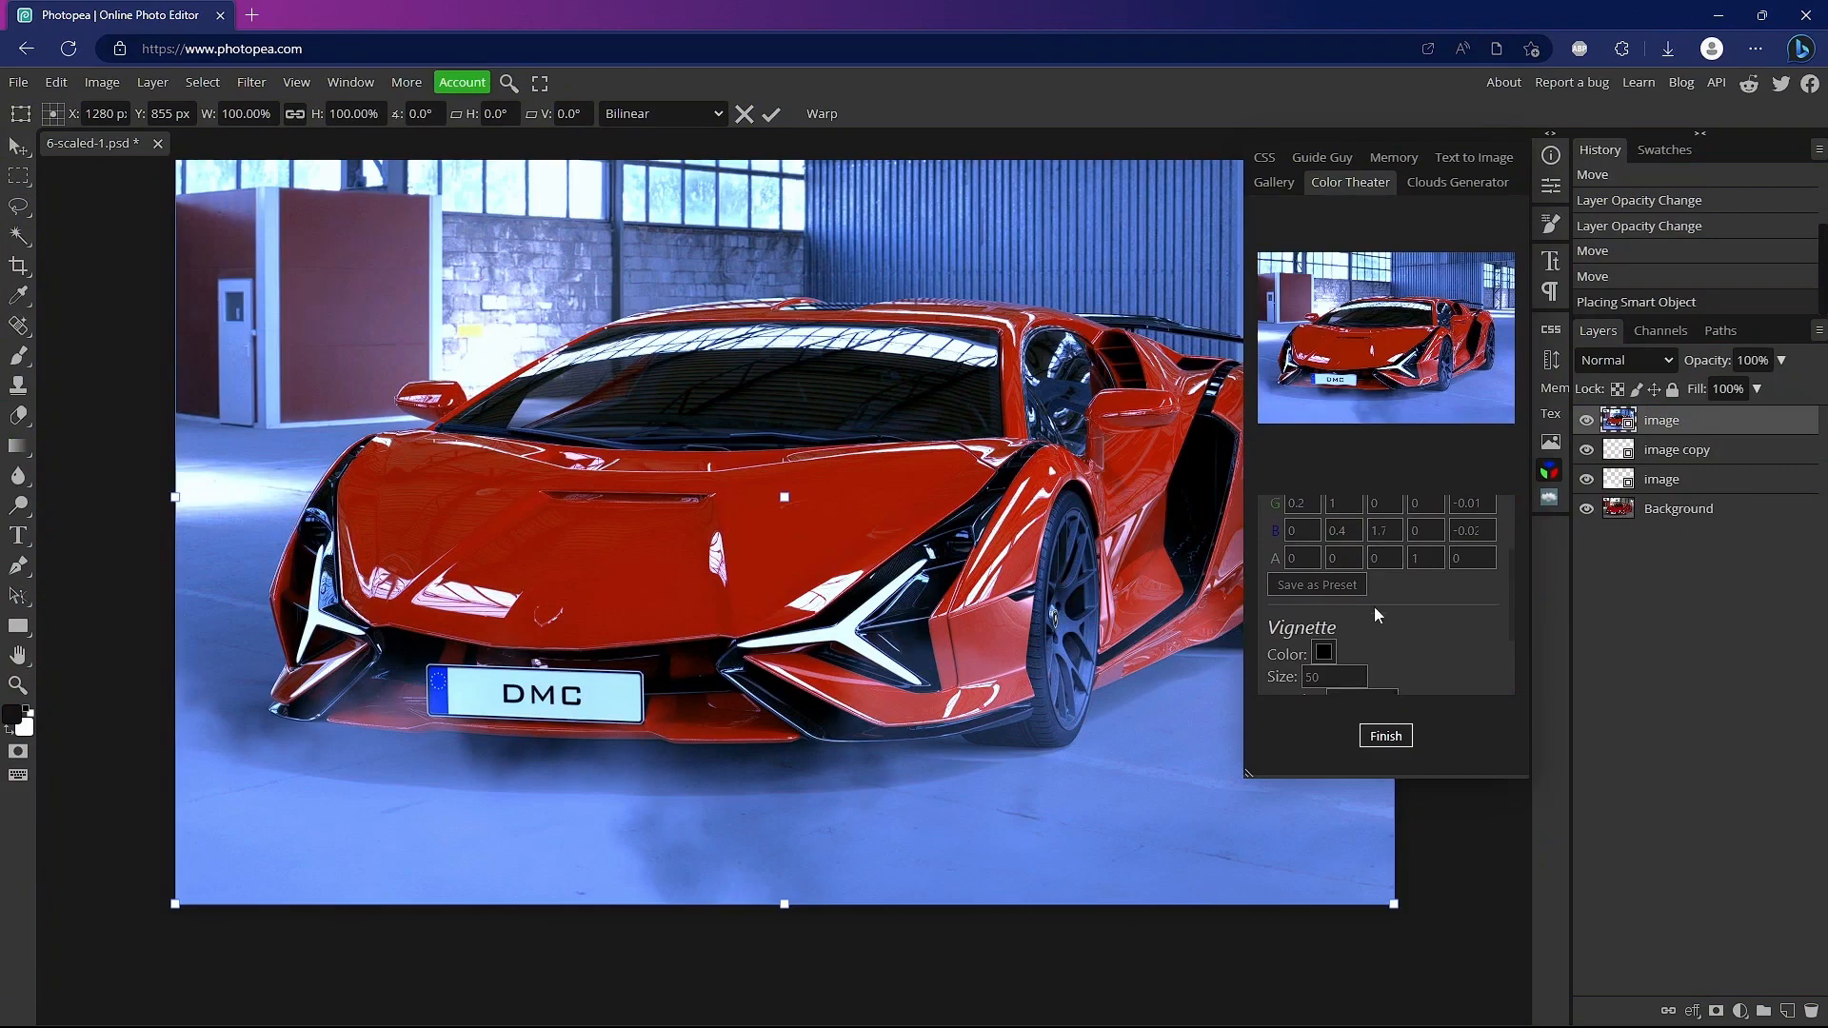
drag(1350, 640, 1314, 646)
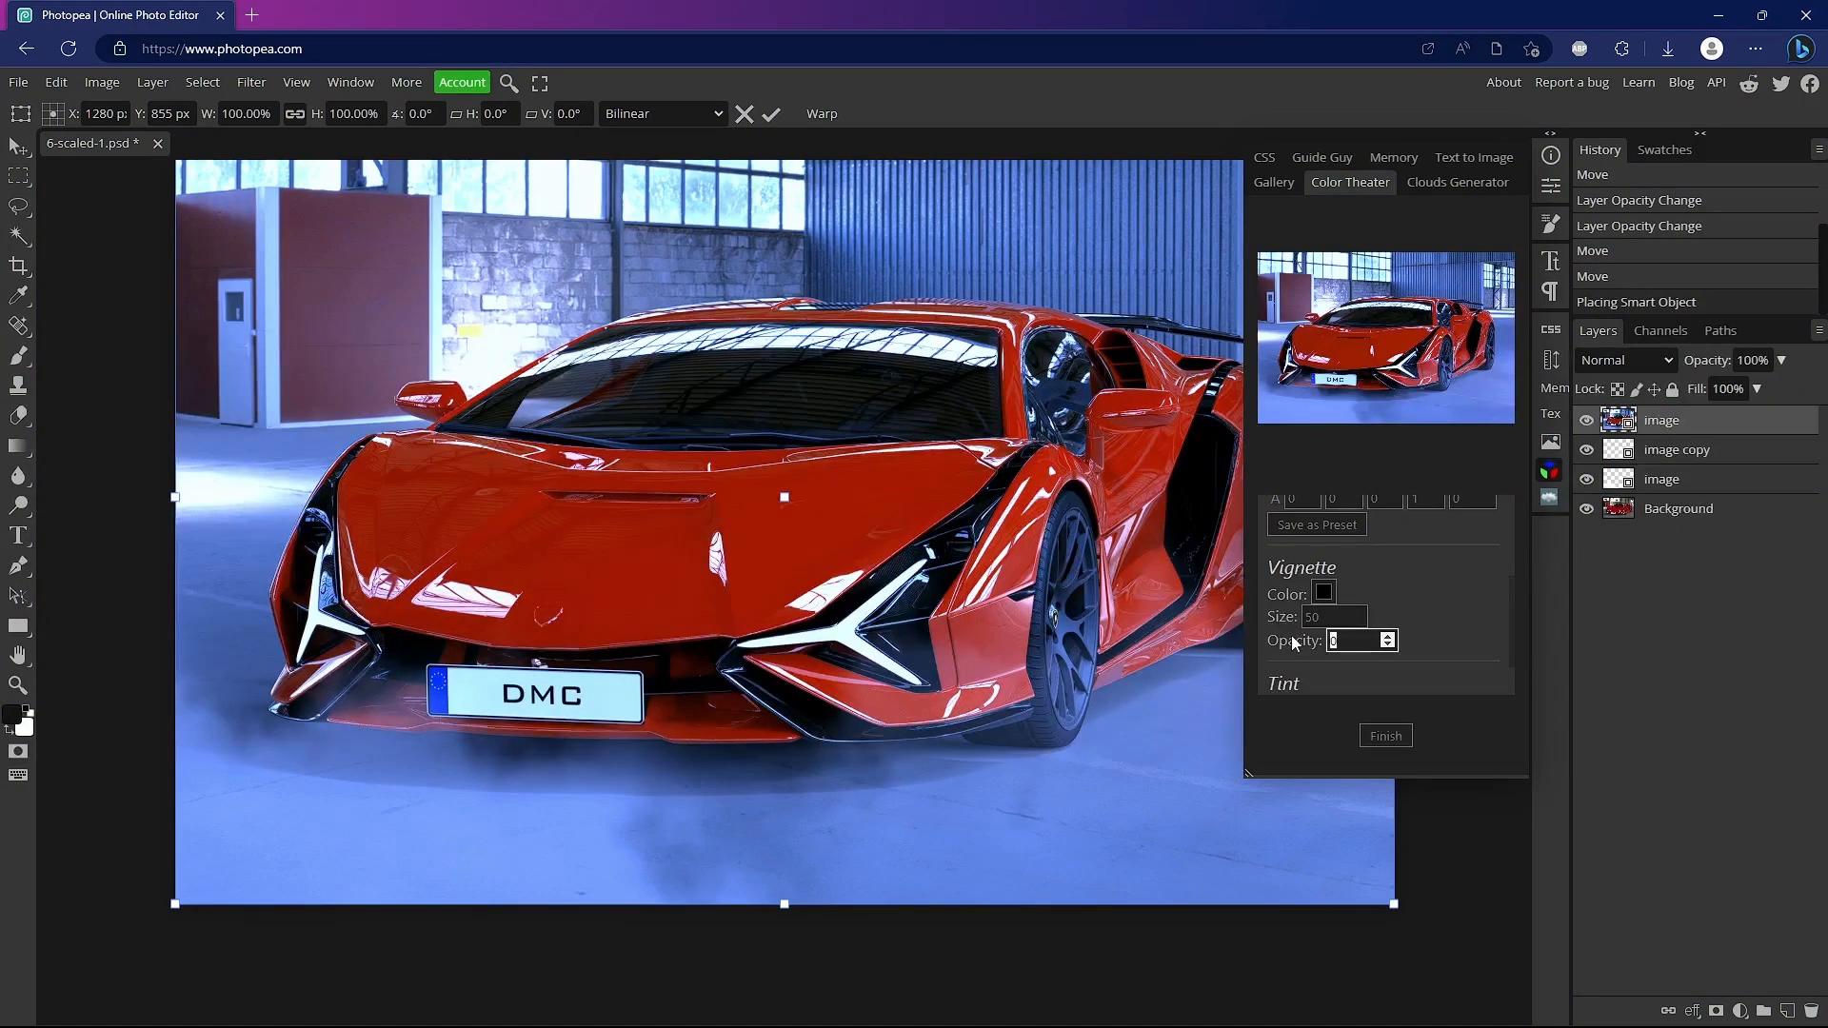
text(6)
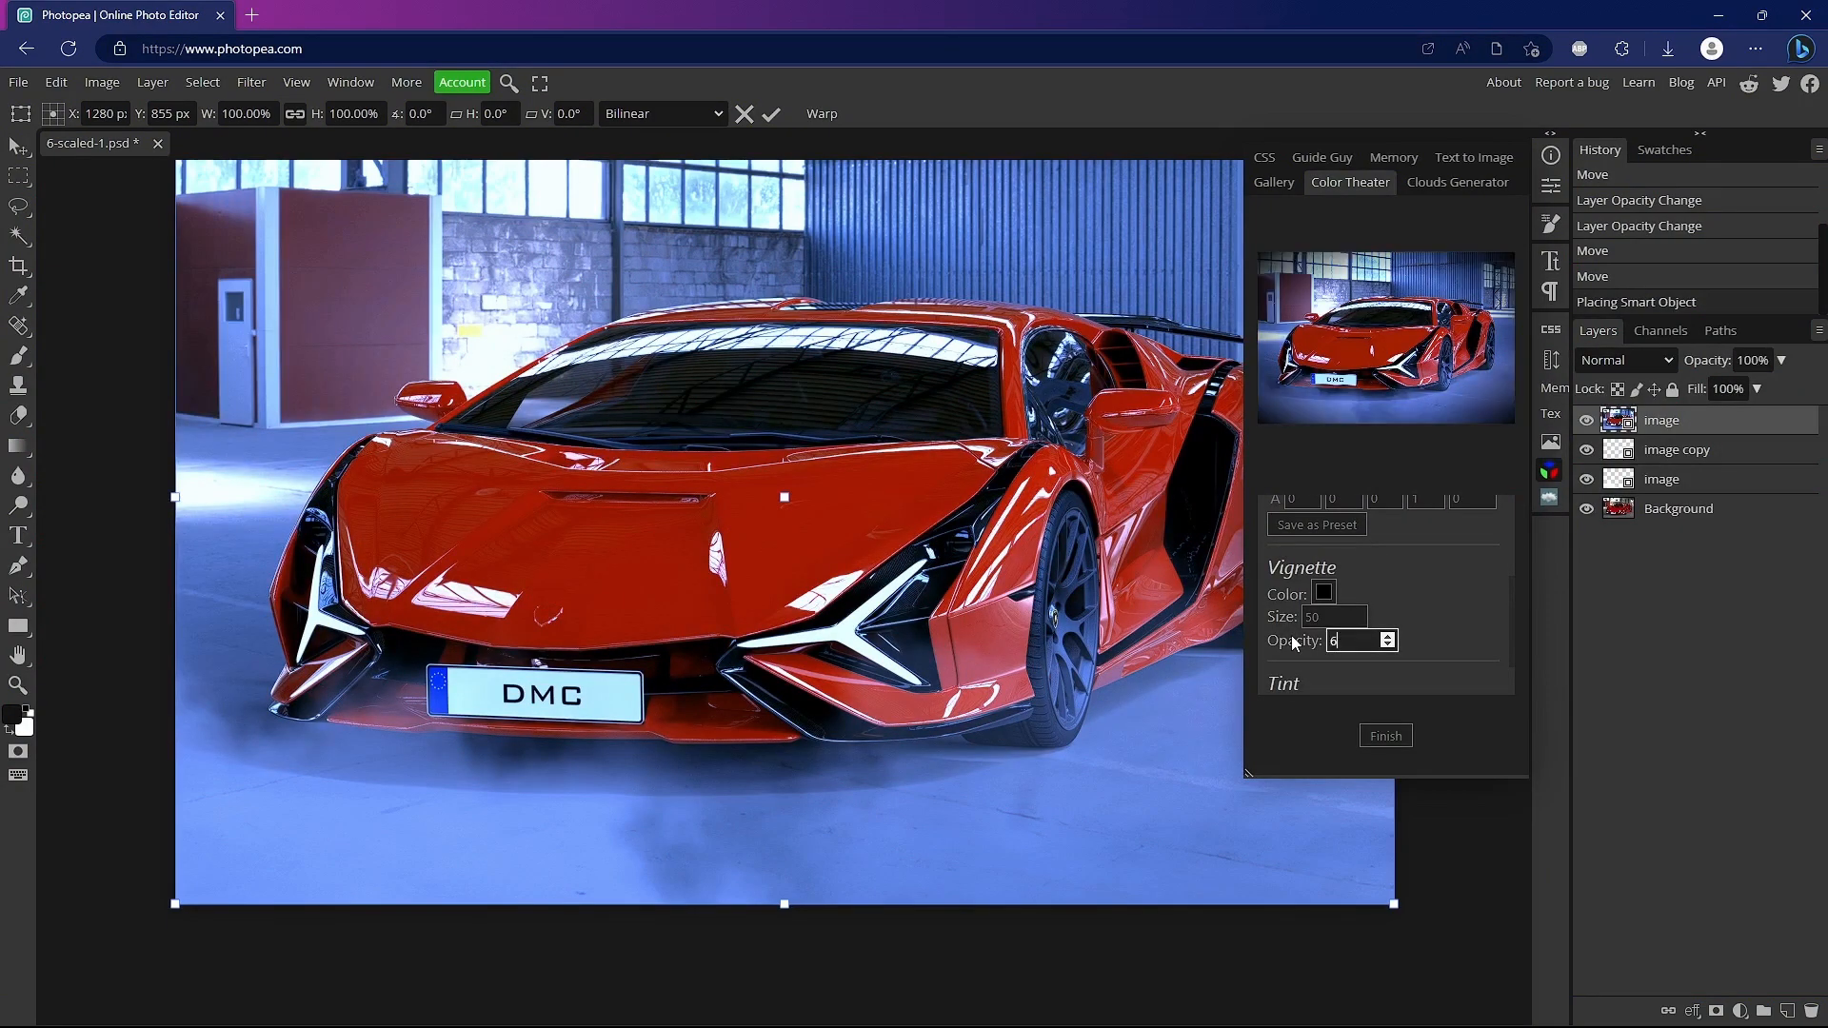
click(1448, 634)
Step: Switch the Color Theater preset to Red and Green, insert the graded image, and put the plugin panel away
scroll(1406, 657, up, 3)
click(1380, 543)
click(1380, 543)
click(1380, 543)
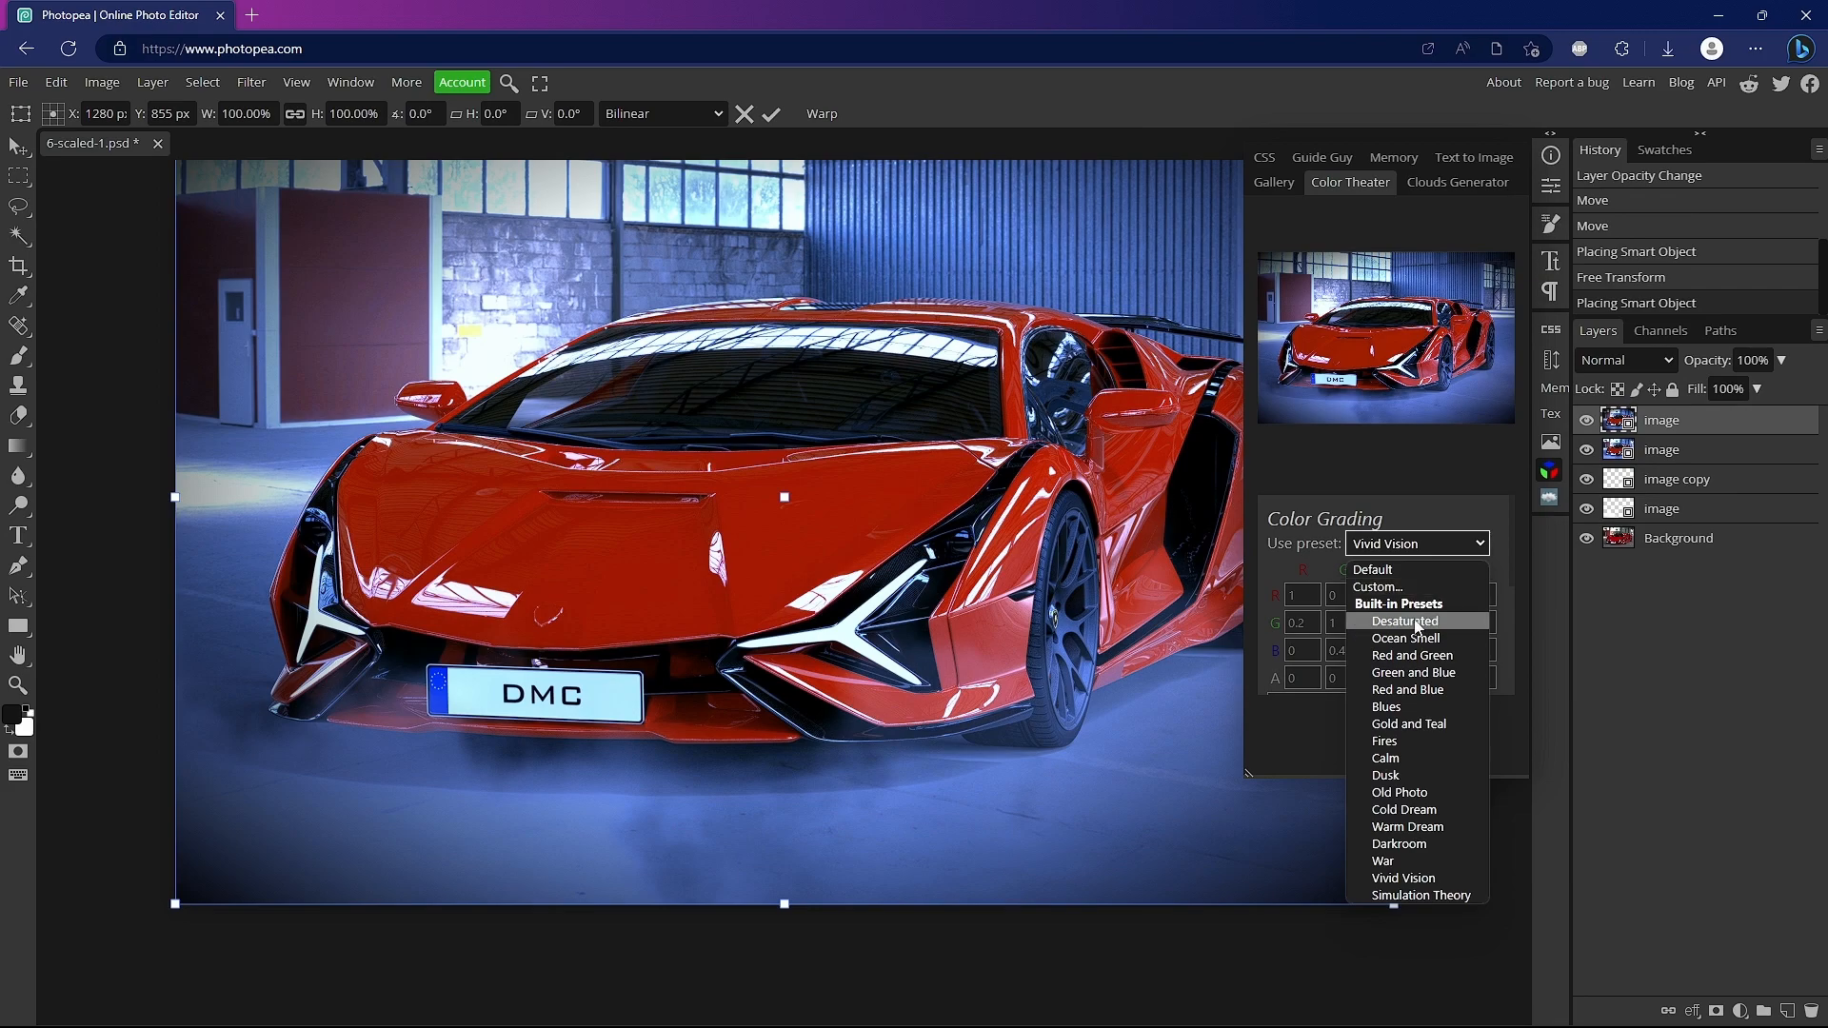
click(1417, 624)
click(1423, 552)
click(1414, 655)
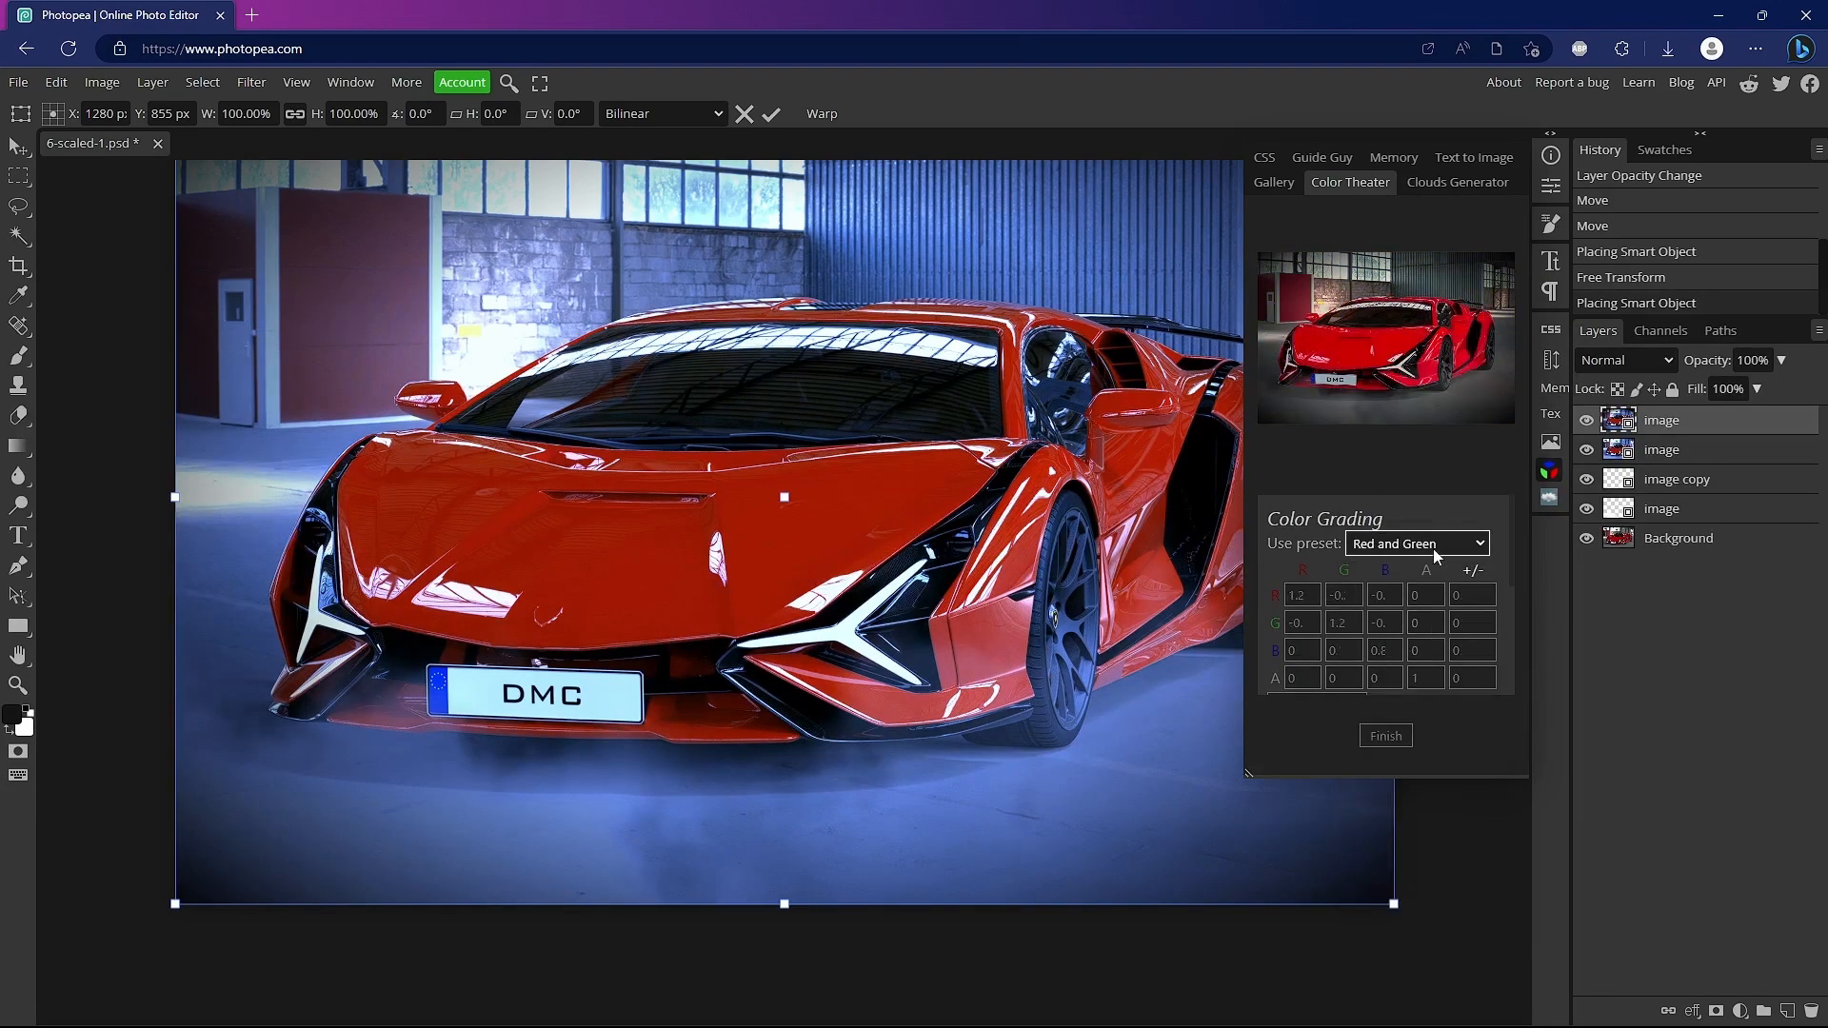
click(1392, 737)
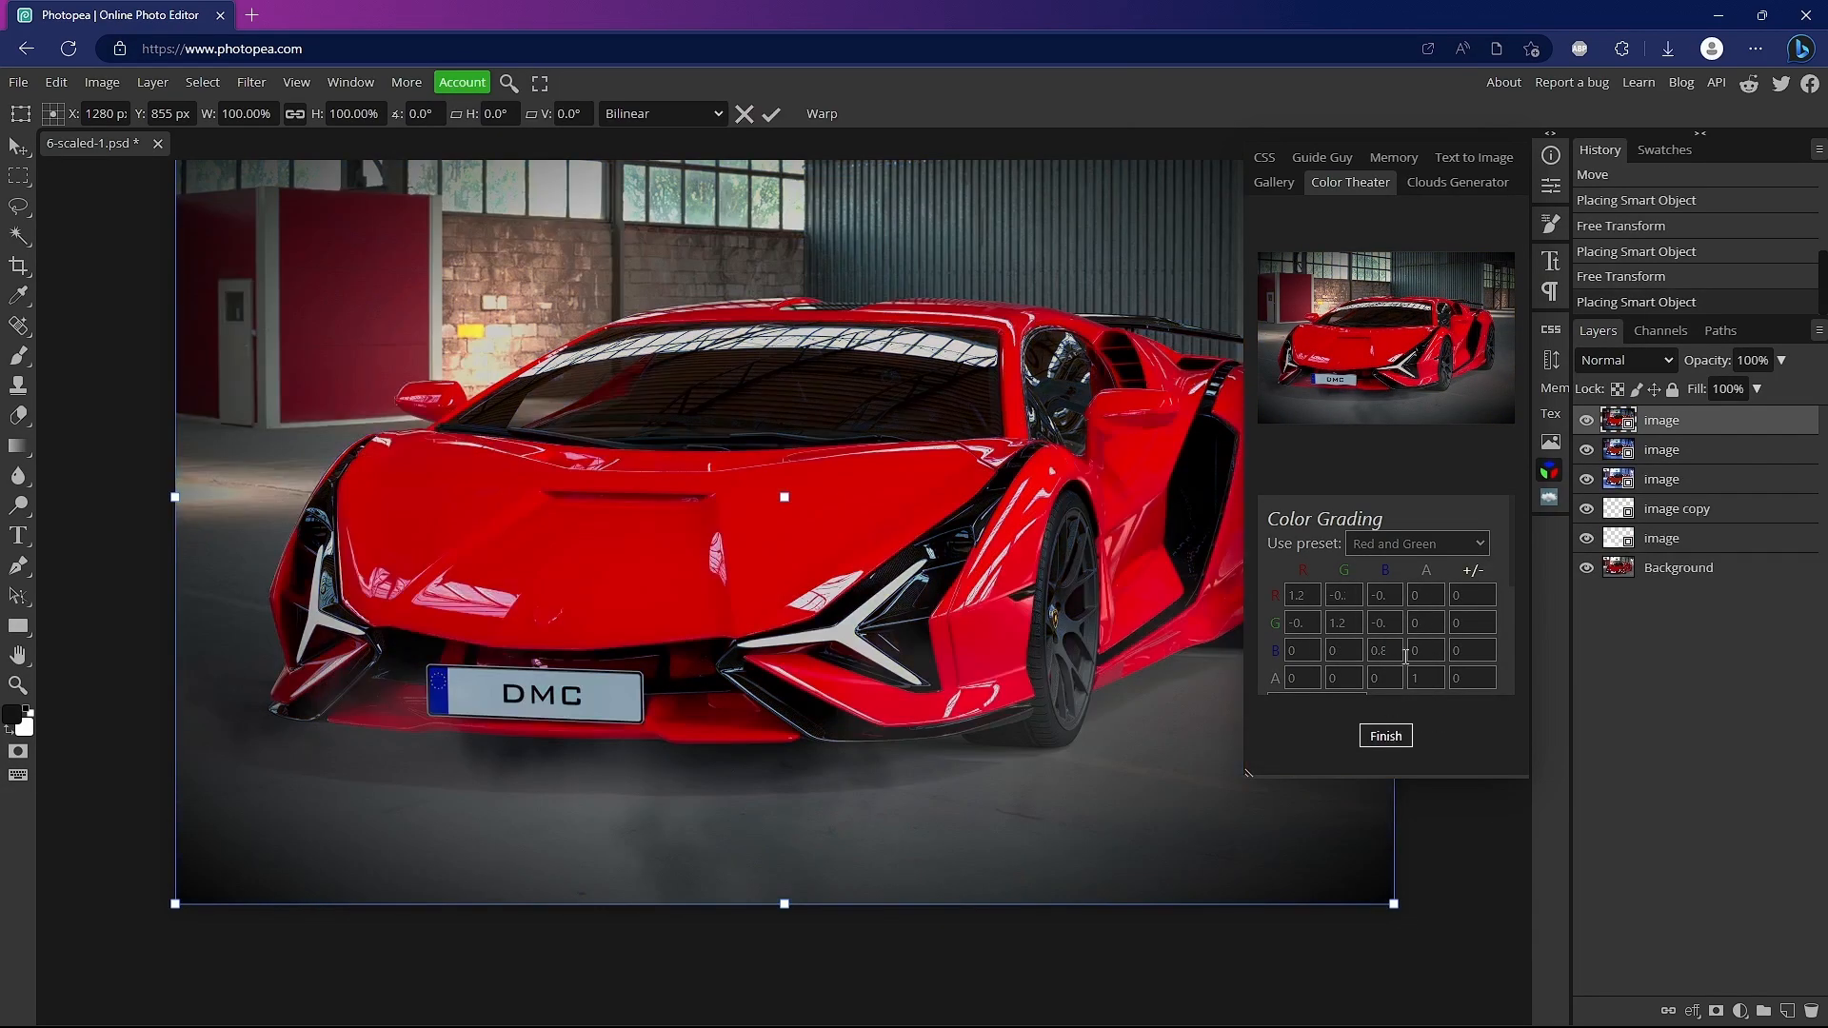
click(1553, 289)
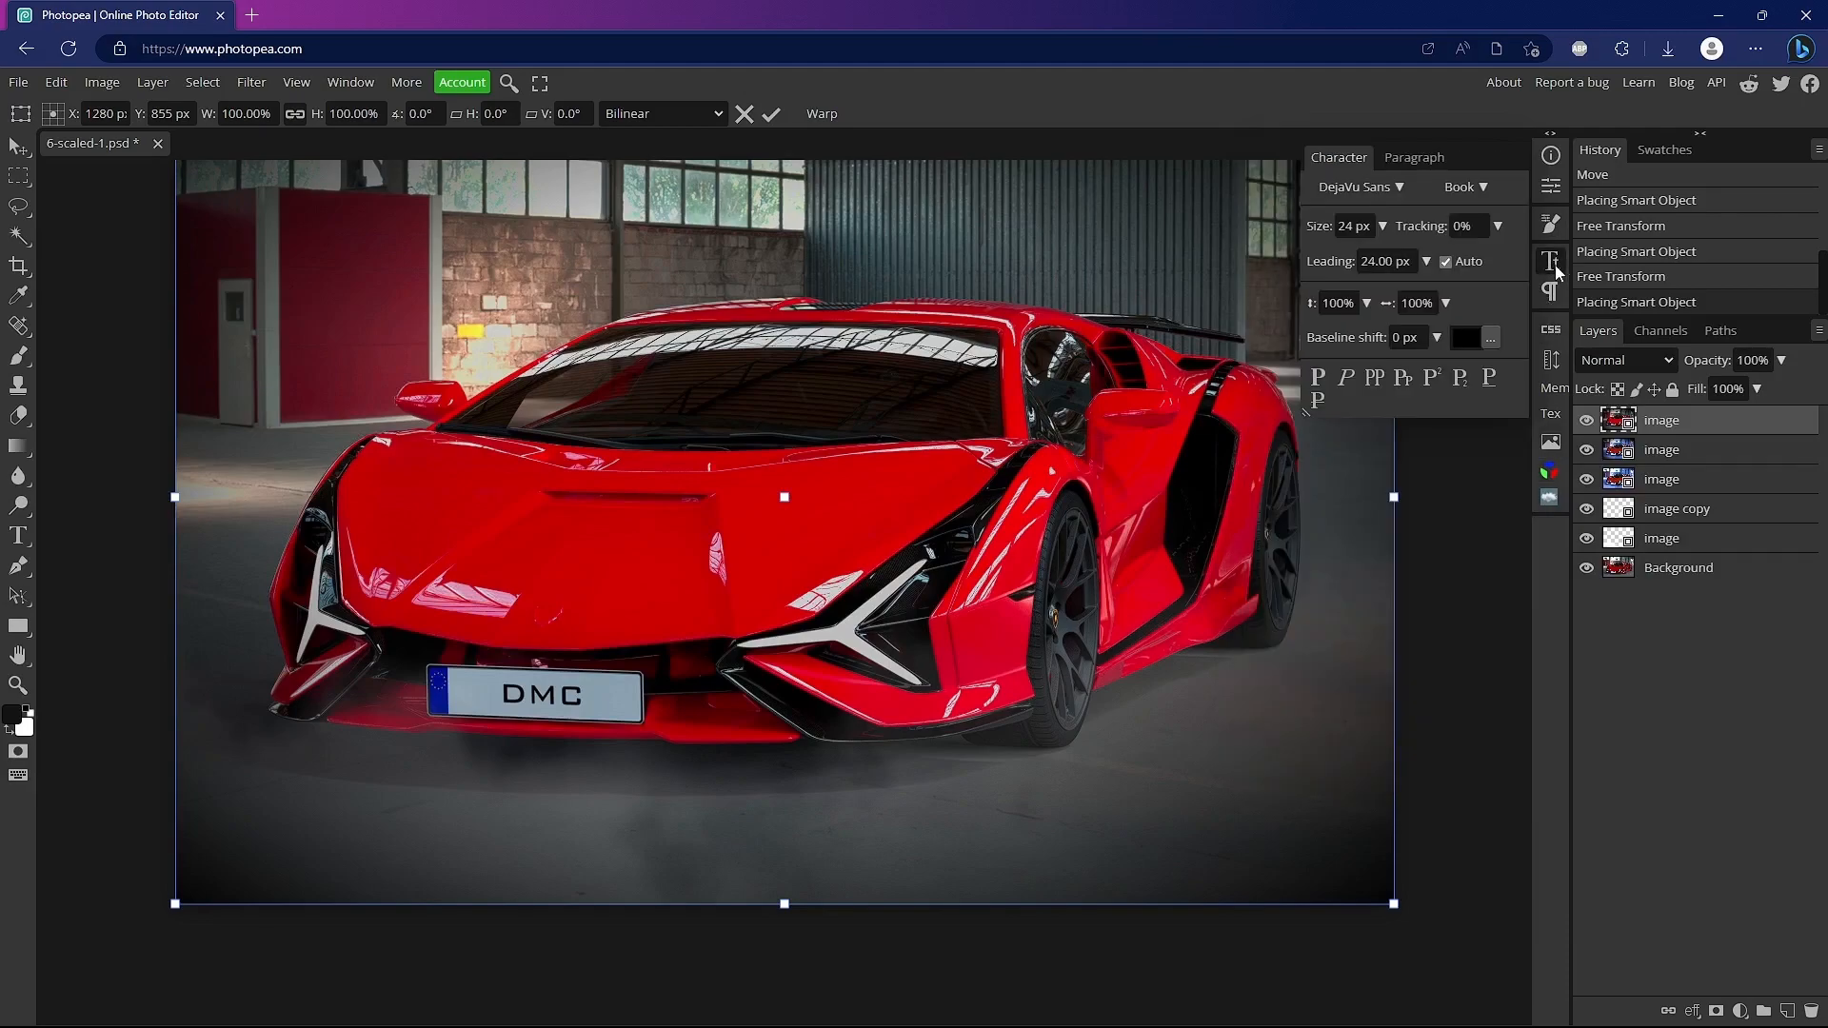